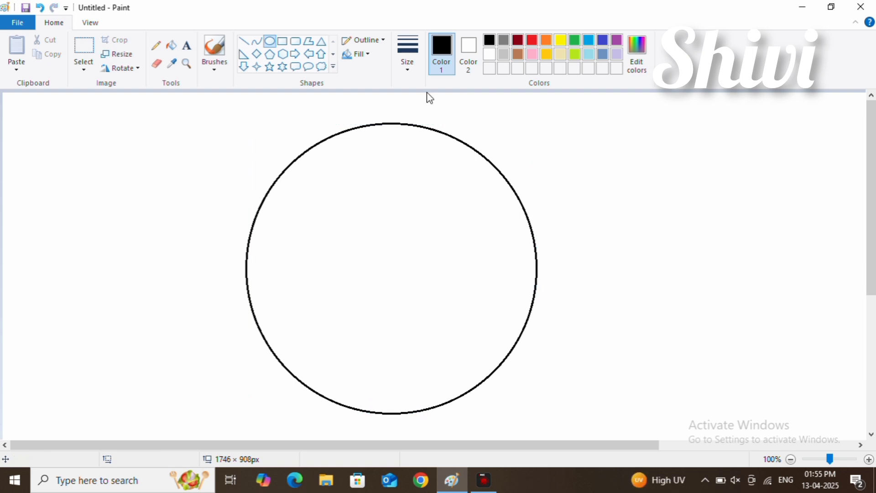
# Step: Draw a straight horizontal line across the circle just below its centre and erase the end that sticks out past the outline
pyautogui.click(244, 41)
pyautogui.moveTo(246, 277)
pyautogui.mouseDown()
pyautogui.moveTo(467, 295)
pyautogui.moveTo(537, 278)
pyautogui.mouseUp()
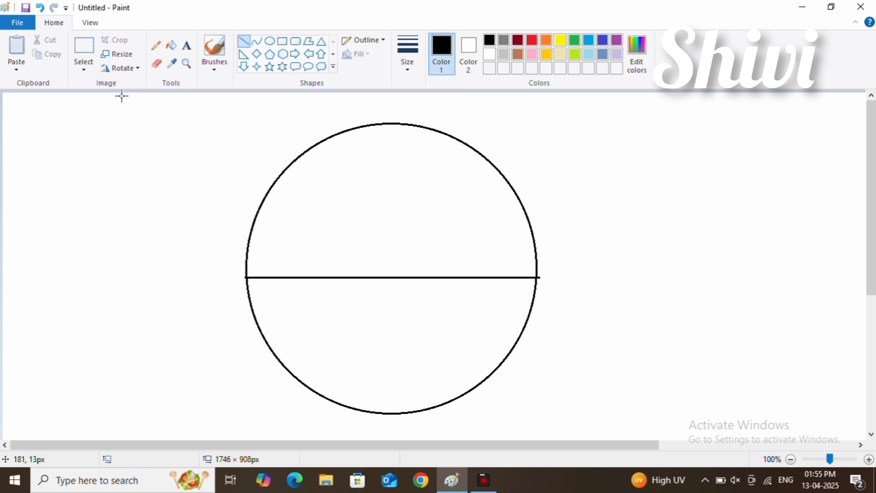
pyautogui.click(157, 64)
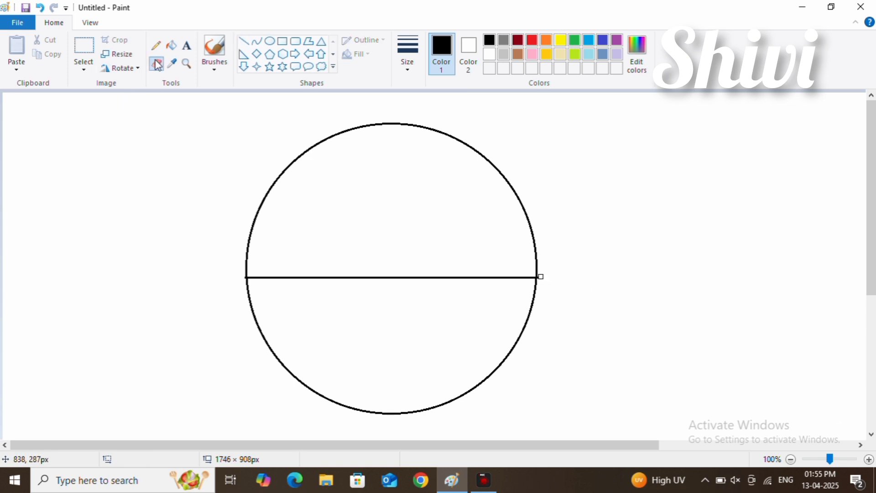
# Step: Draw five more evenly spaced horizontal lines below the first one, each spanning the lower part of the circle from outline to outline
pyautogui.click(244, 41)
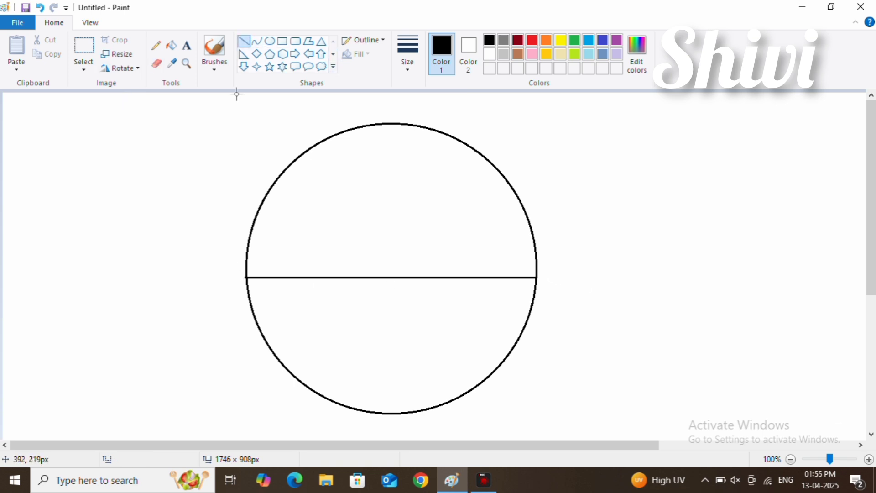
pyautogui.moveTo(258, 302); pyautogui.dragTo(534, 301)
pyautogui.click(516, 308)
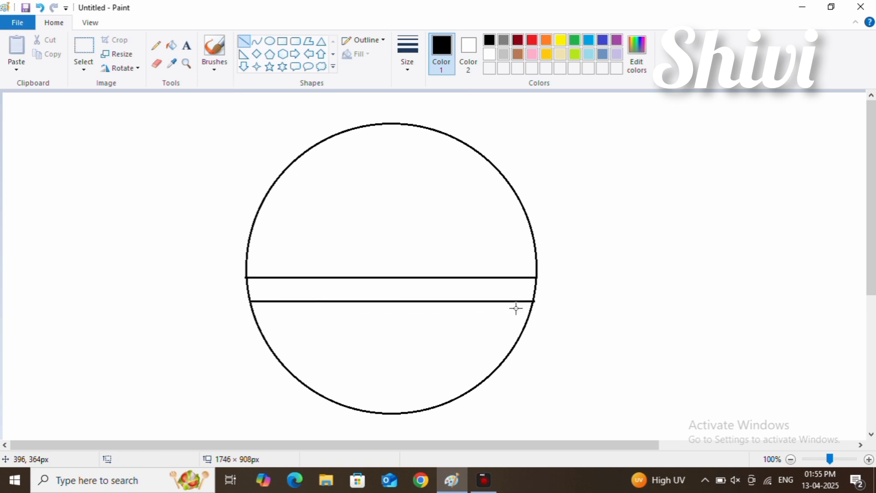
pyautogui.moveTo(259, 326); pyautogui.dragTo(526, 326)
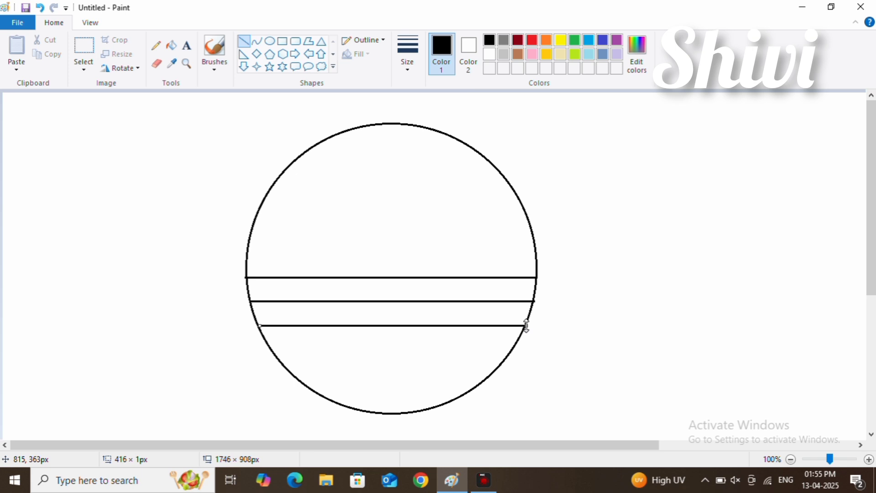
pyautogui.click(466, 331)
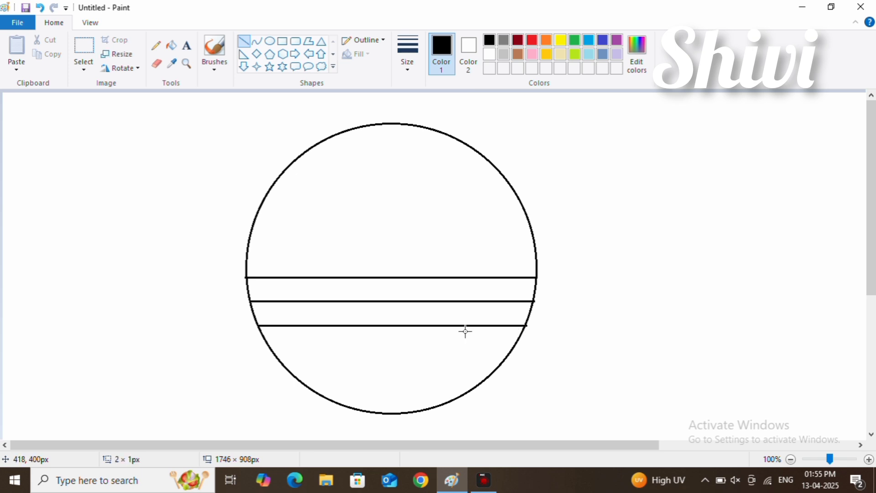
pyautogui.moveTo(271, 349); pyautogui.dragTo(510, 349)
pyautogui.moveTo(288, 370); pyautogui.dragTo(494, 368)
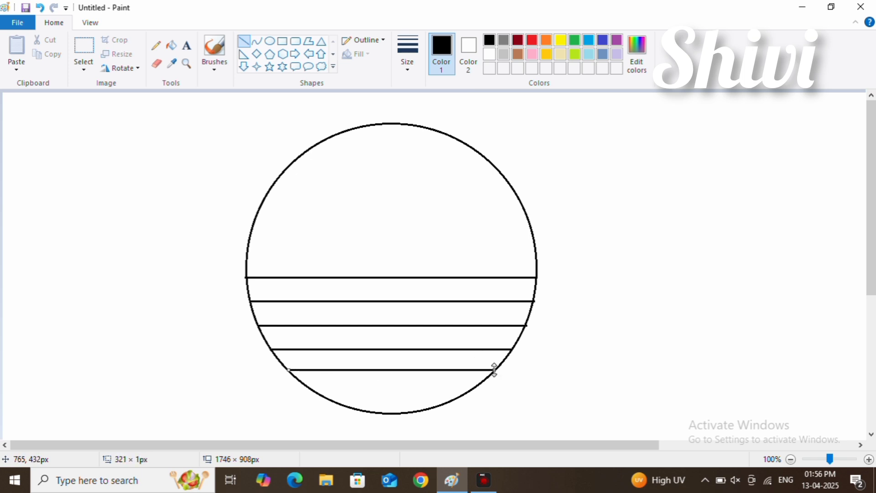
pyautogui.moveTo(313, 391); pyautogui.dragTo(474, 389)
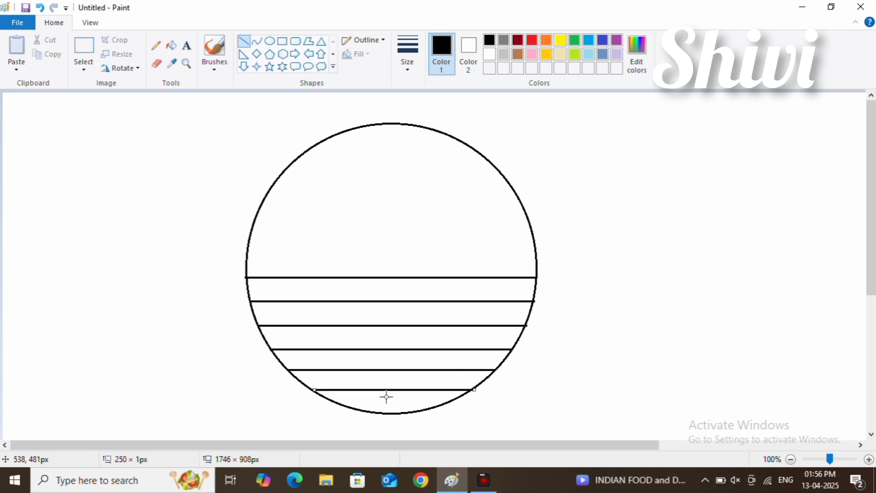
# Step: Erase the line ends protruding beyond the circle's right side and undo the last eraser stroke
pyautogui.click(484, 480)
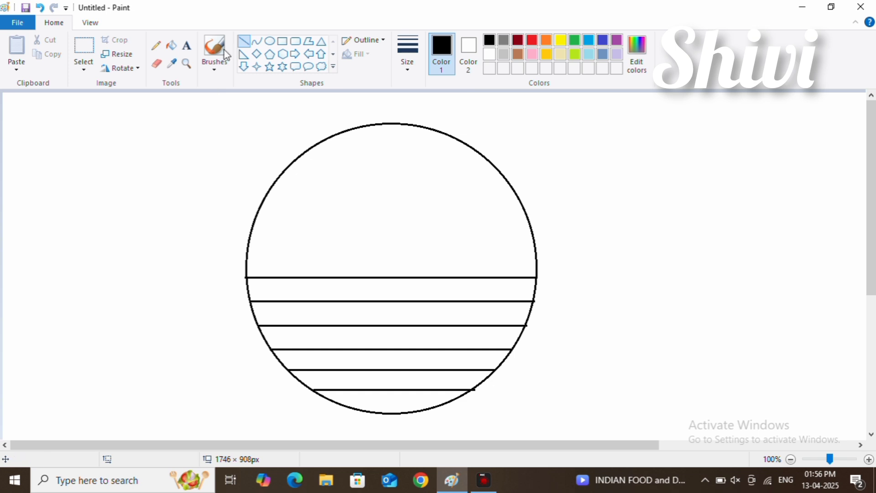
pyautogui.click(160, 67)
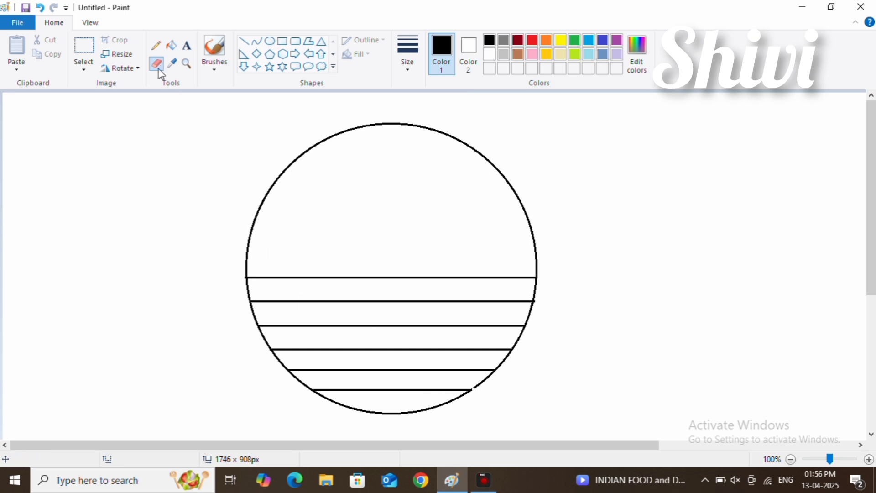
pyautogui.click(39, 7)
pyautogui.click(186, 46)
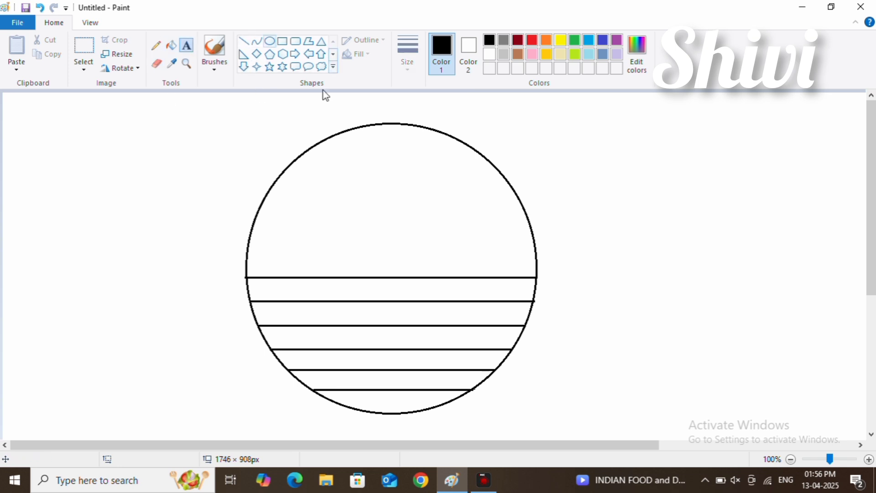
# Step: Draw a circle about 206 × 200 px beside the large one and a horizontal line across it slightly below its centre
pyautogui.click(271, 41)
pyautogui.moveTo(81, 150); pyautogui.dragTo(214, 281)
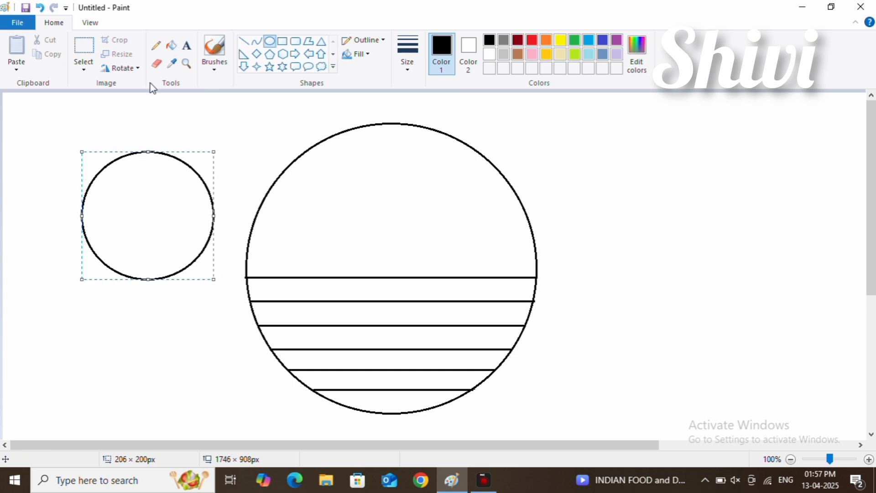
pyautogui.click(243, 41)
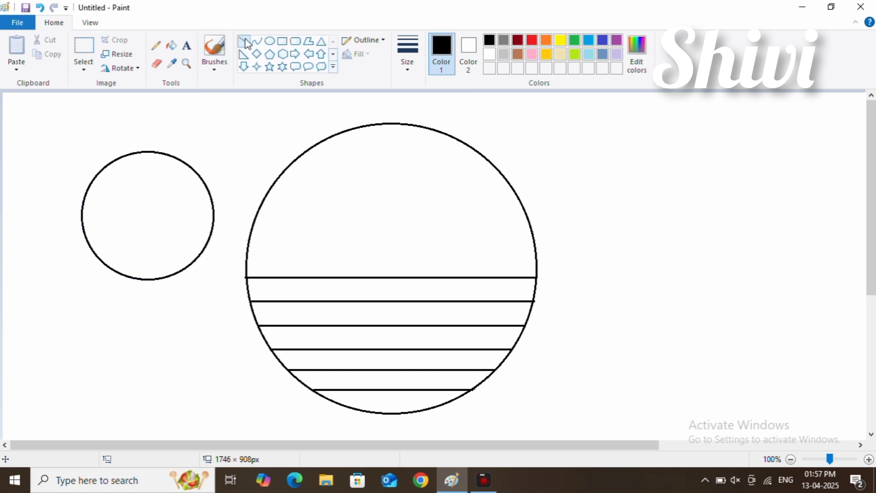
pyautogui.moveTo(63, 206); pyautogui.dragTo(150, 225)
pyautogui.hotkey('ctrl', 'z')
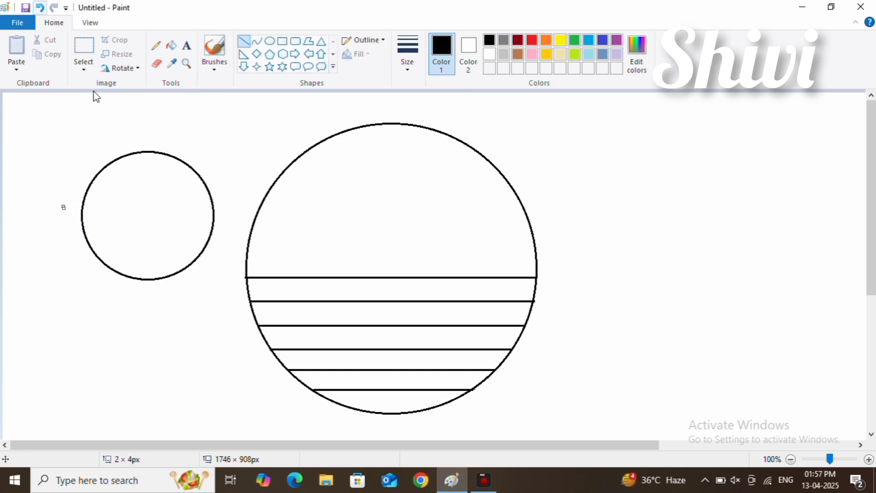
pyautogui.moveTo(61, 226); pyautogui.dragTo(236, 226)
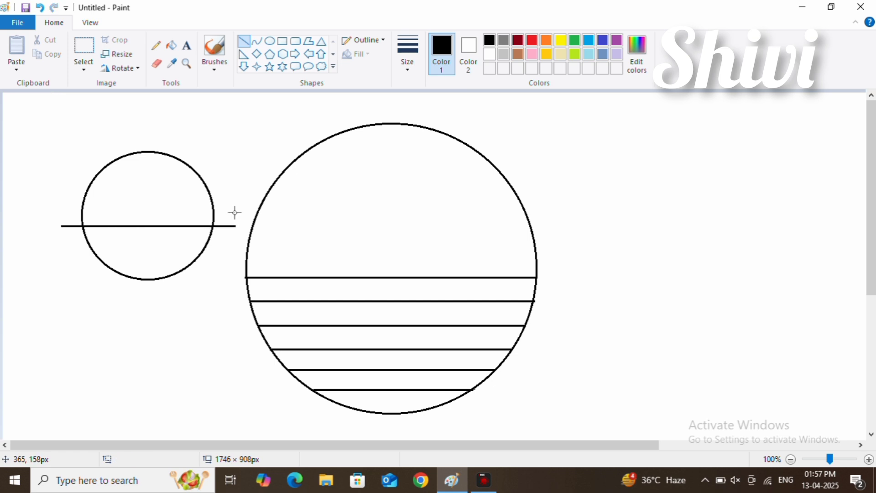
# Step: Erase the horizontal line and the lower part of the small circle, keeping only the arc above the line
pyautogui.click(156, 64)
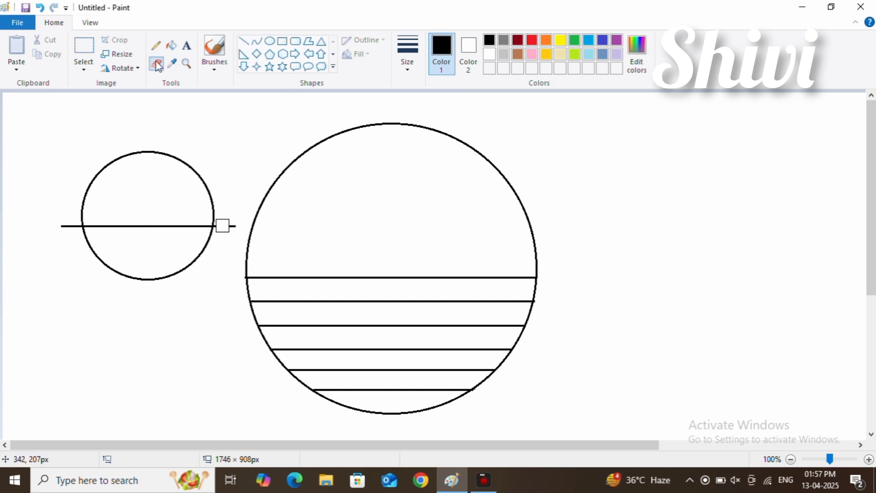
pyautogui.moveTo(221, 227); pyautogui.dragTo(234, 227)
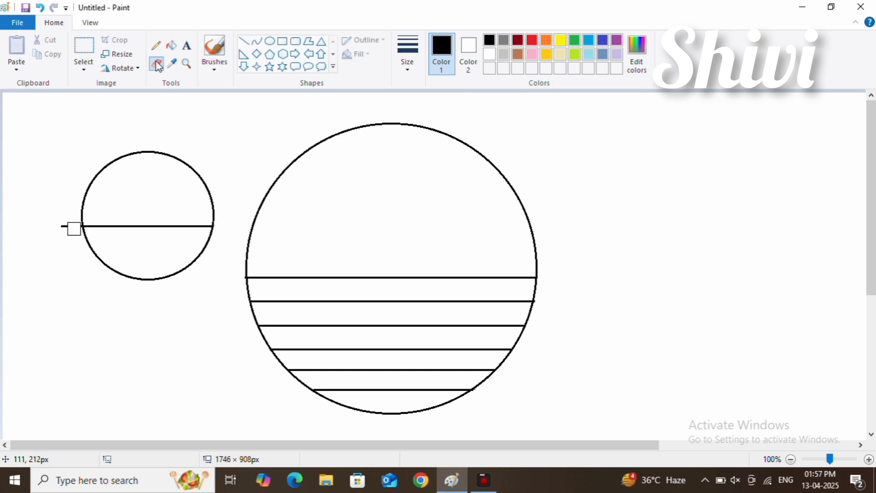
pyautogui.moveTo(74, 229)
pyautogui.mouseDown()
pyautogui.moveTo(75, 253)
pyautogui.moveTo(78, 231)
pyautogui.mouseUp()
pyautogui.moveTo(208, 237)
pyautogui.mouseDown()
pyautogui.moveTo(200, 253)
pyautogui.moveTo(158, 271)
pyautogui.moveTo(102, 266)
pyautogui.moveTo(88, 254)
pyautogui.moveTo(119, 292)
pyautogui.moveTo(180, 279)
pyautogui.moveTo(121, 276)
pyautogui.moveTo(81, 229)
pyautogui.moveTo(205, 233)
pyautogui.mouseUp()
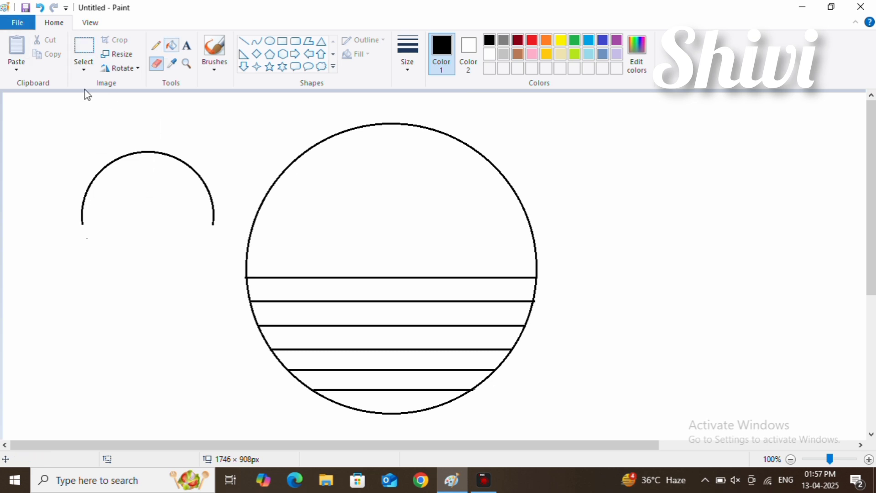
pyautogui.click(186, 46)
pyautogui.click(2, 120)
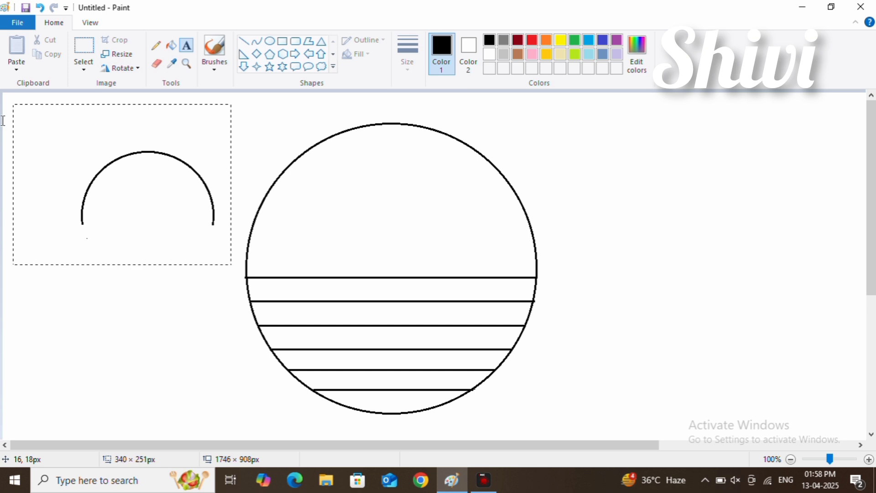
pyautogui.click(565, 130)
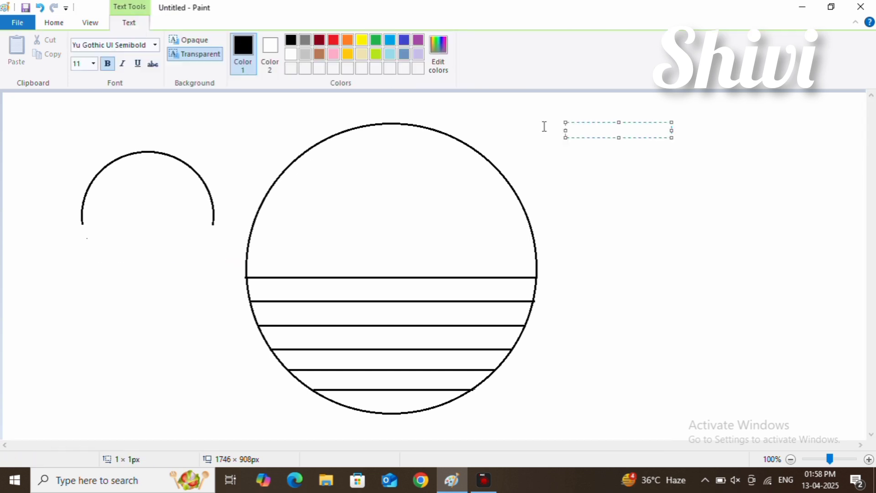
pyautogui.click(544, 126)
# Step: Move the arc with a transparent selection into the large circle, centred with its ends resting on the uppermost horizontal line
pyautogui.click(83, 50)
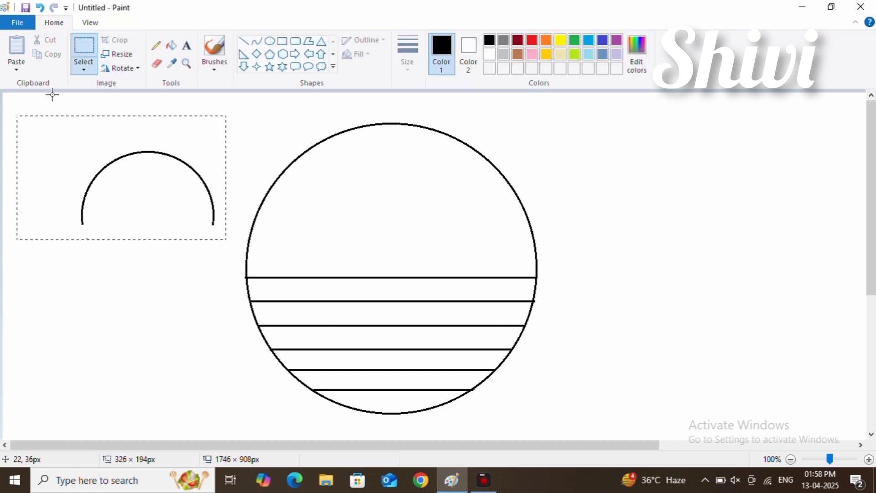
pyautogui.moveTo(17, 116); pyautogui.dragTo(227, 246)
pyautogui.moveTo(151, 193)
pyautogui.mouseDown()
pyautogui.moveTo(333, 229)
pyautogui.moveTo(161, 205)
pyautogui.mouseUp()
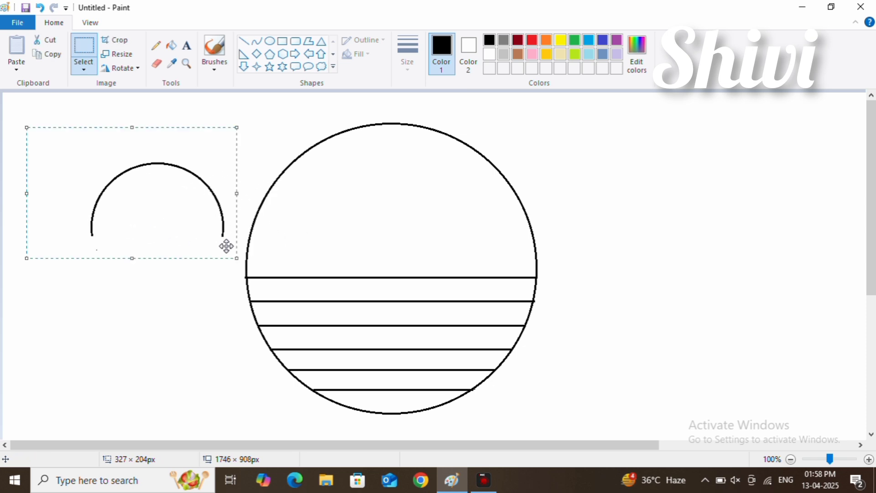
pyautogui.click(85, 67)
pyautogui.click(100, 184)
pyautogui.moveTo(100, 186); pyautogui.dragTo(356, 239)
pyautogui.press('Down')
pyautogui.press('Down')
pyautogui.press('Down')
pyautogui.press('Down')
pyautogui.press('Down')
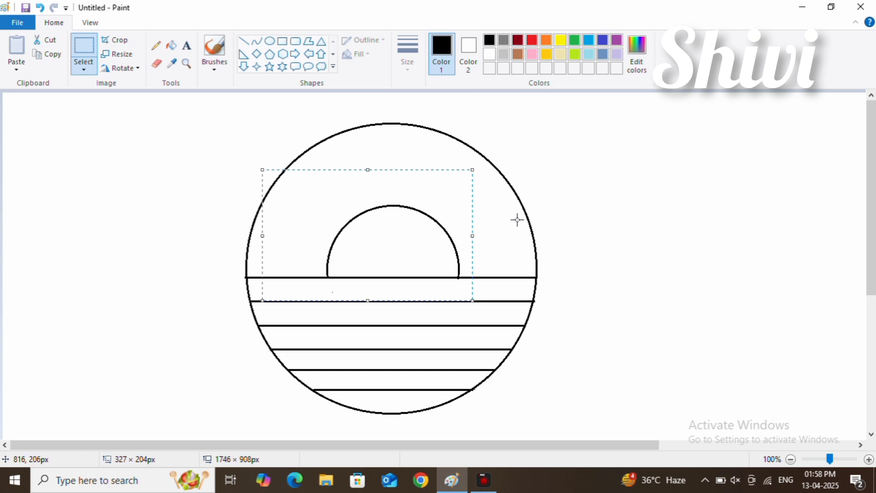
pyautogui.press('Left')
pyautogui.press('Left')
pyautogui.press('Left')
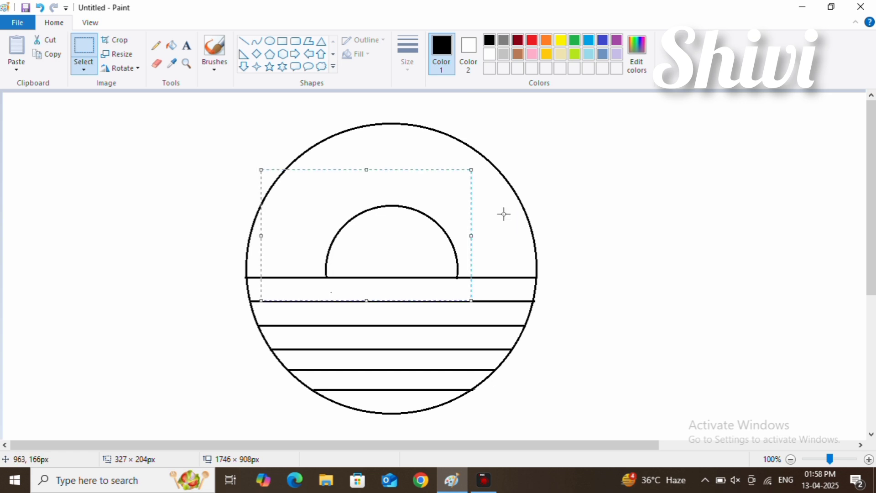
pyautogui.click(504, 213)
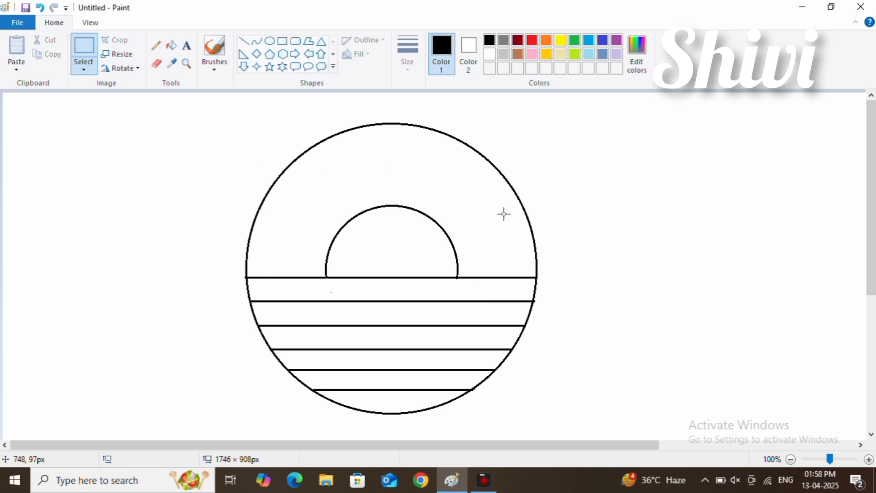
# Step: Draw an eye beside the large circle as a tall oval with a smaller oval at its lower left, filled black
pyautogui.click(270, 40)
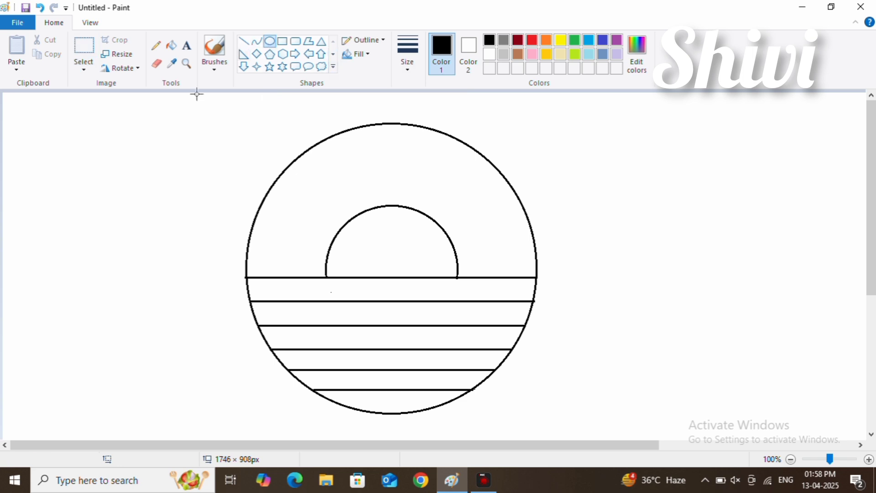
pyautogui.moveTo(84, 156); pyautogui.dragTo(99, 198)
pyautogui.click(116, 180)
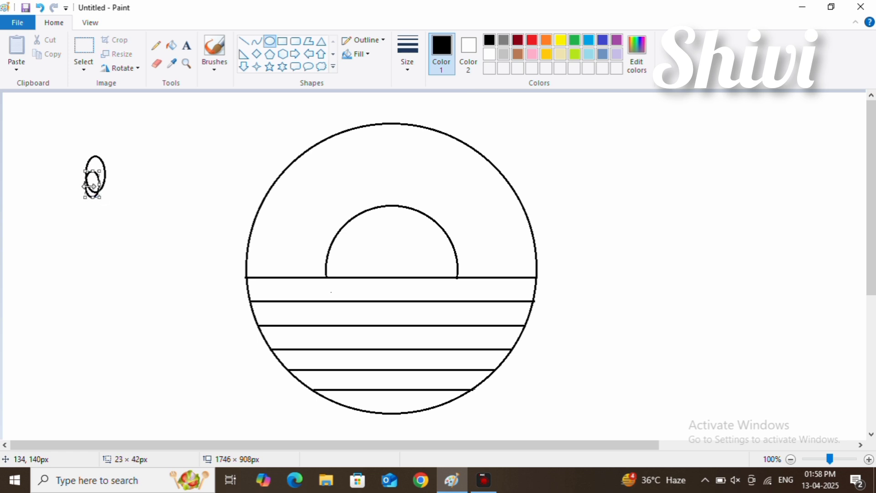
pyautogui.moveTo(99, 184)
pyautogui.mouseDown()
pyautogui.moveTo(123, 184)
pyautogui.moveTo(86, 184)
pyautogui.moveTo(96, 193)
pyautogui.mouseUp()
pyautogui.click(119, 183)
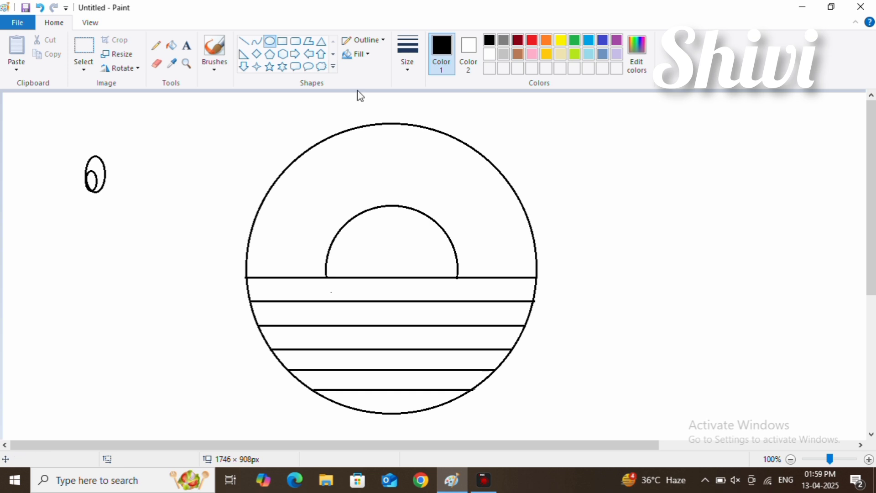
pyautogui.click(172, 46)
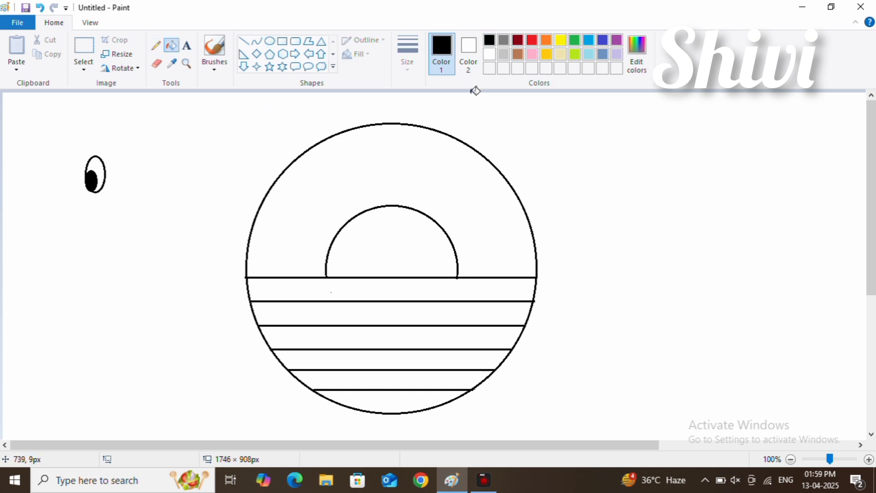
# Step: Select the drawn eye and make it slightly smaller in the blank area beside the large circle
pyautogui.click(83, 46)
pyautogui.moveTo(50, 132); pyautogui.dragTo(474, 275)
pyautogui.rightClick(153, 194)
pyautogui.click(175, 215)
pyautogui.hotkey('ctrl', 'z')
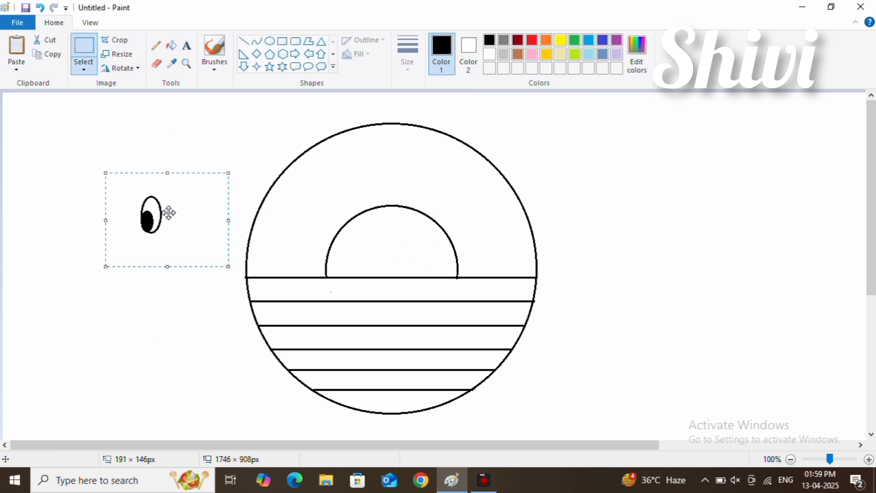
pyautogui.moveTo(227, 266); pyautogui.dragTo(455, 284)
pyautogui.hotkey('ctrl', 'z')
# Step: Copy the eye and move the original into the right part of the half circle
pyautogui.moveTo(63, 180); pyautogui.dragTo(215, 275)
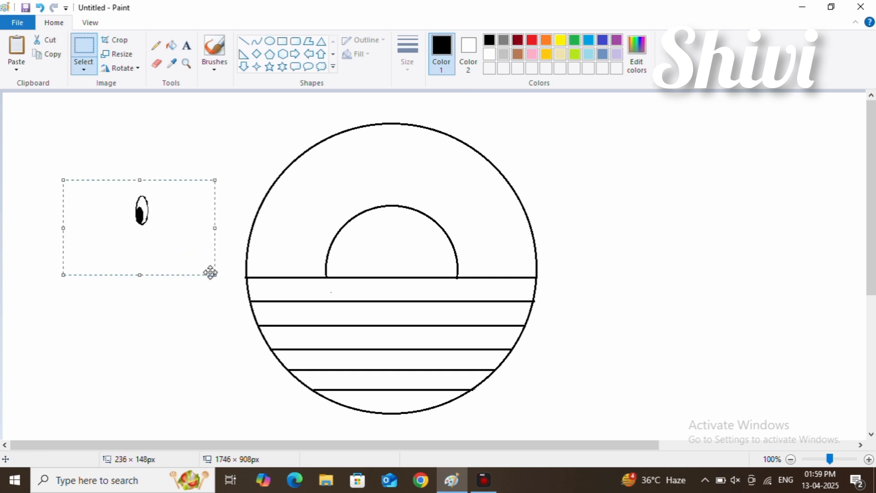
pyautogui.rightClick(144, 222)
pyautogui.click(176, 243)
pyautogui.moveTo(175, 243); pyautogui.dragTo(455, 284)
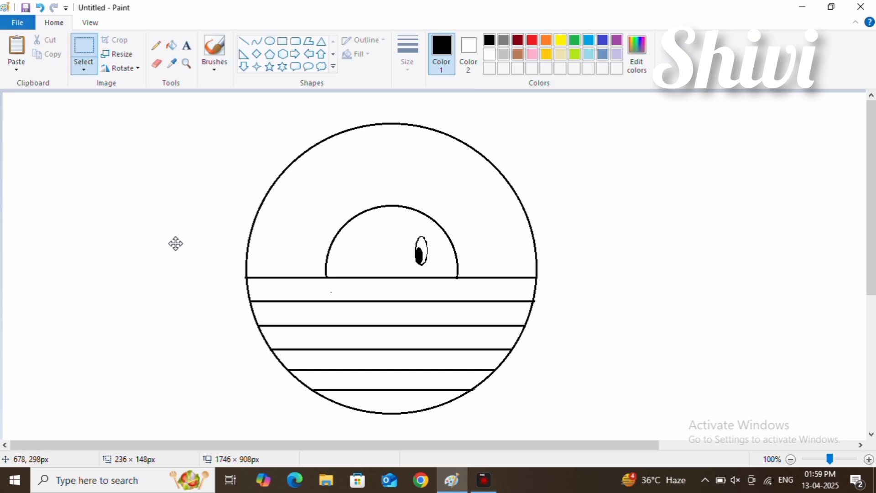
# Step: Paste the copied eye beside the large circle and turn it until it stands upright with its pupil at the upper left
pyautogui.rightClick(75, 215)
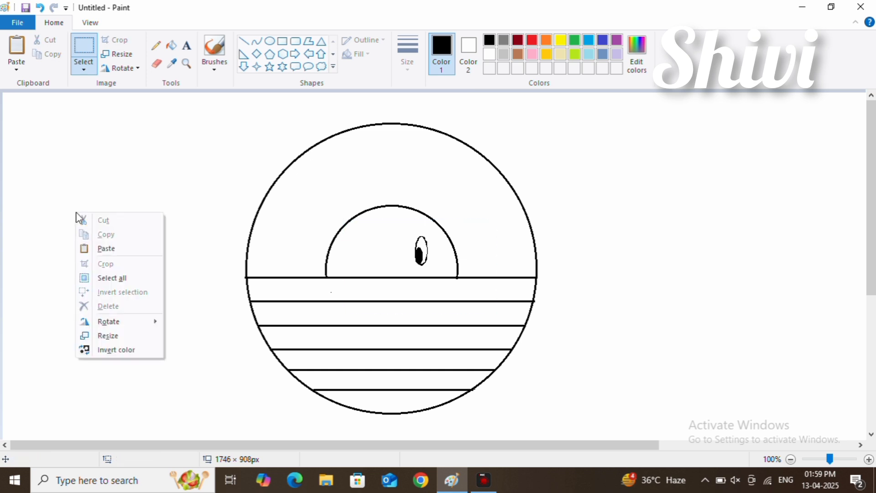
pyautogui.click(87, 247)
pyautogui.moveTo(69, 182); pyautogui.dragTo(131, 275)
pyautogui.rightClick(137, 229)
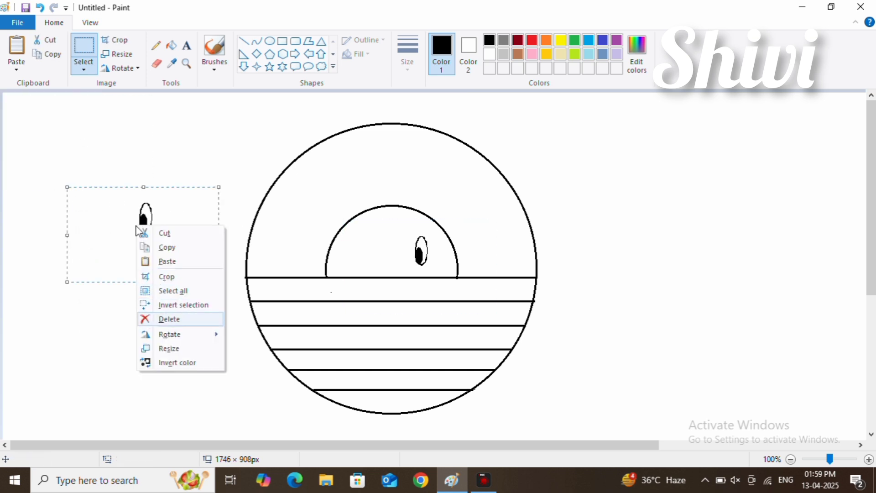
pyautogui.moveTo(170, 334)
pyautogui.click(269, 349)
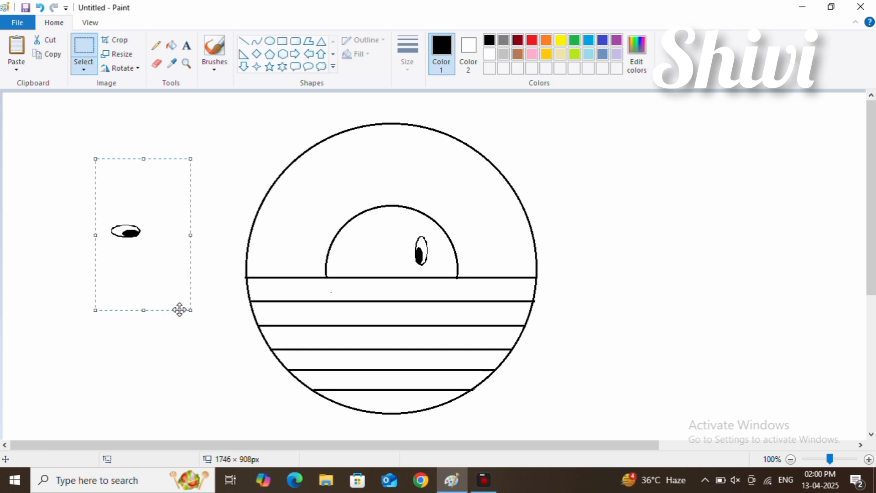
pyautogui.rightClick(134, 269)
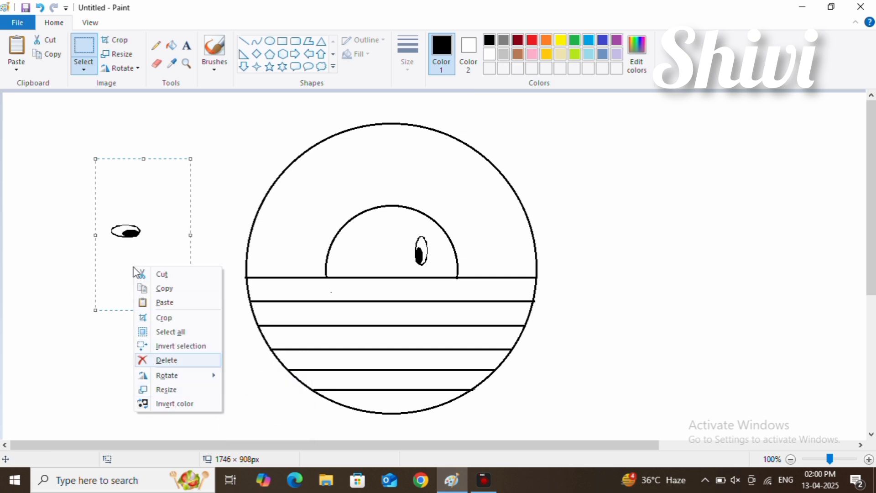
pyautogui.moveTo(169, 375)
pyautogui.click(270, 376)
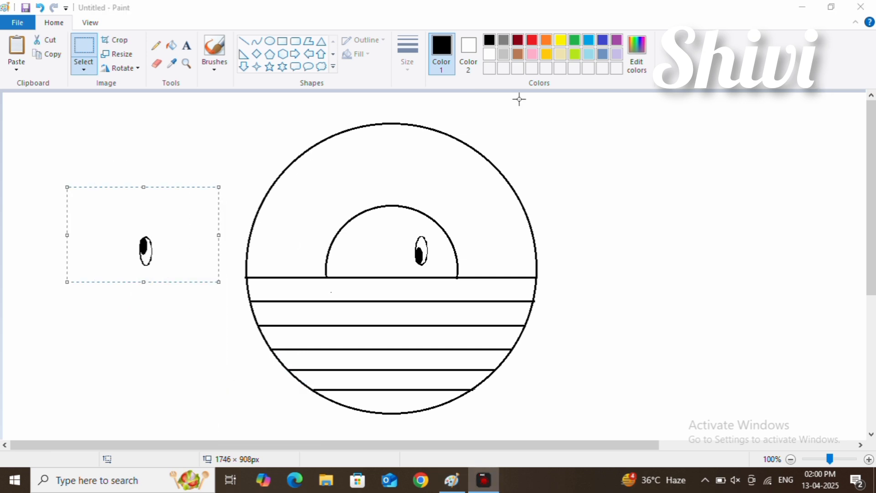
# Step: Rotate the pasted eye right by 90° twice, bringing its pupil to the lower right
pyautogui.rightClick(178, 220)
pyautogui.moveTo(192, 325)
pyautogui.click(278, 327)
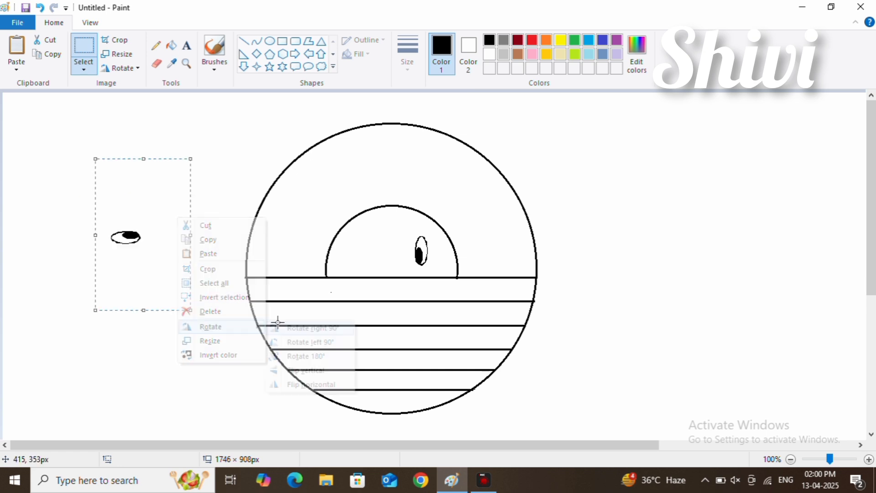
pyautogui.rightClick(148, 248)
pyautogui.moveTo(182, 352)
pyautogui.click(278, 354)
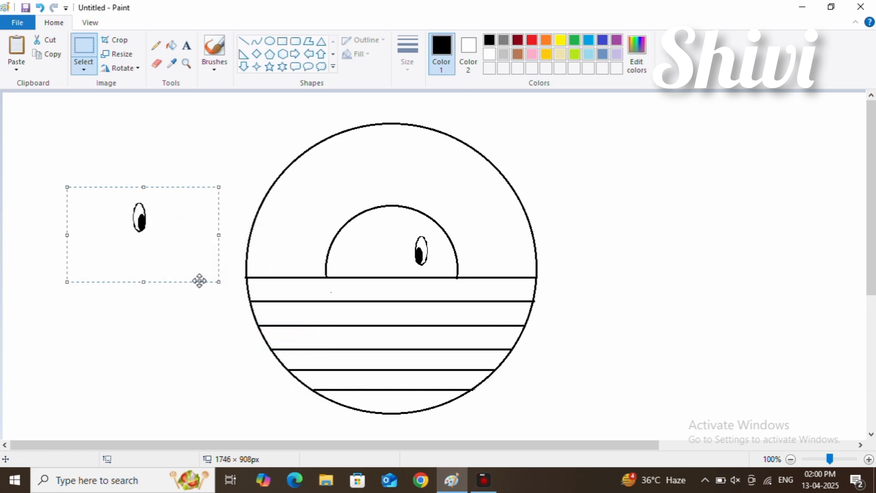
# Step: Move the turned eye into the left part of the half circle, level with the other eye
pyautogui.moveTo(153, 230); pyautogui.dragTo(384, 261)
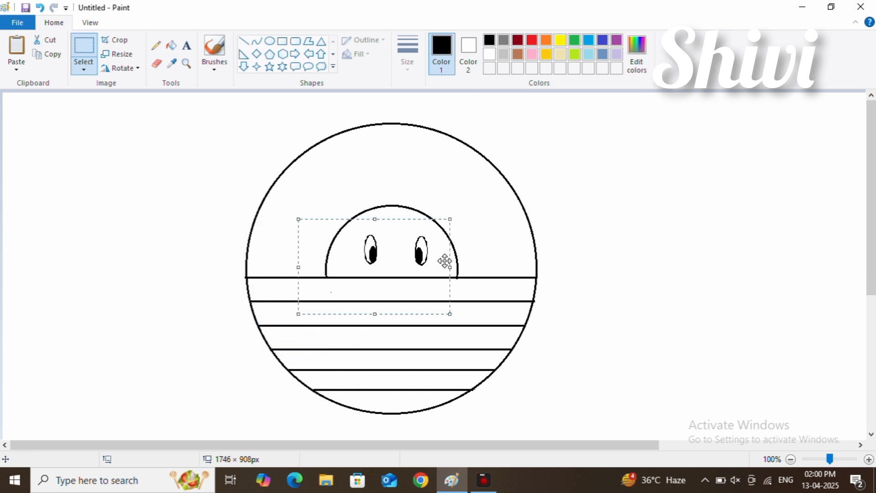
pyautogui.moveTo(445, 260)
pyautogui.mouseDown()
pyautogui.moveTo(452, 263)
pyautogui.moveTo(441, 259)
pyautogui.mouseUp()
pyautogui.click(504, 251)
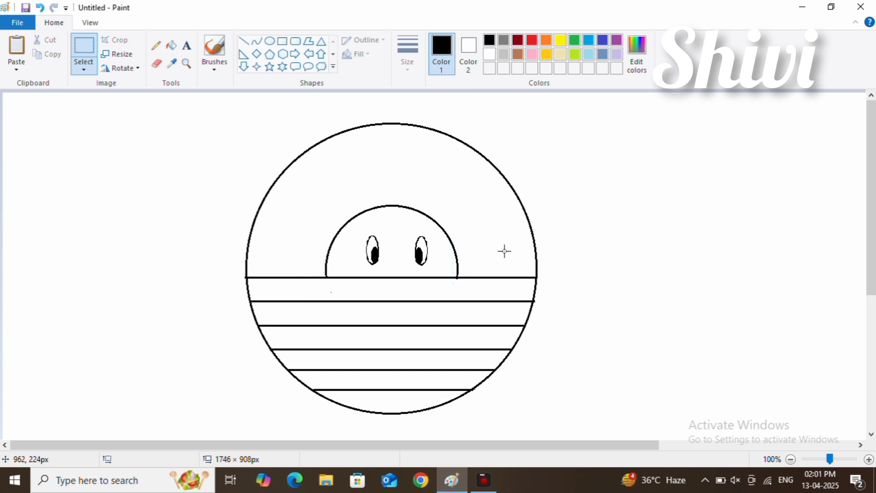
pyautogui.click(270, 41)
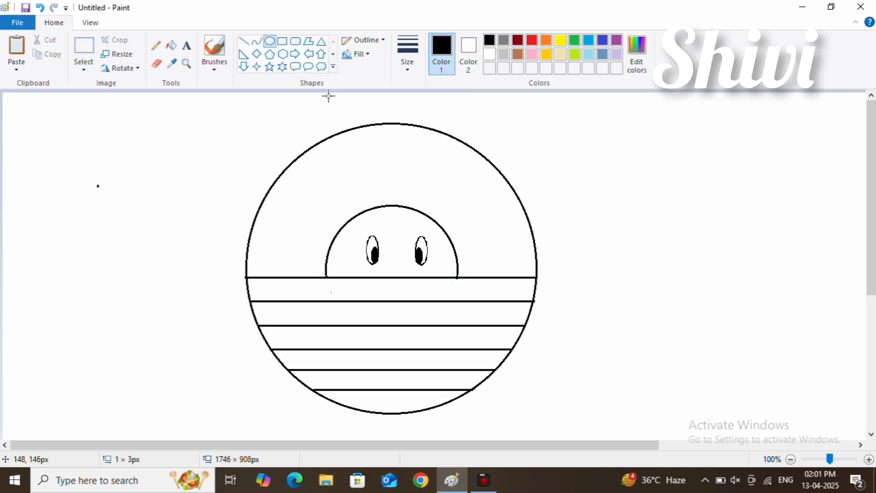
pyautogui.moveTo(98, 185); pyautogui.dragTo(125, 224)
pyautogui.moveTo(112, 213)
pyautogui.mouseDown()
pyautogui.moveTo(427, 211)
pyautogui.moveTo(426, 189)
pyautogui.moveTo(453, 189)
pyautogui.moveTo(400, 216)
pyautogui.moveTo(155, 215)
pyautogui.moveTo(155, 223)
pyautogui.mouseUp()
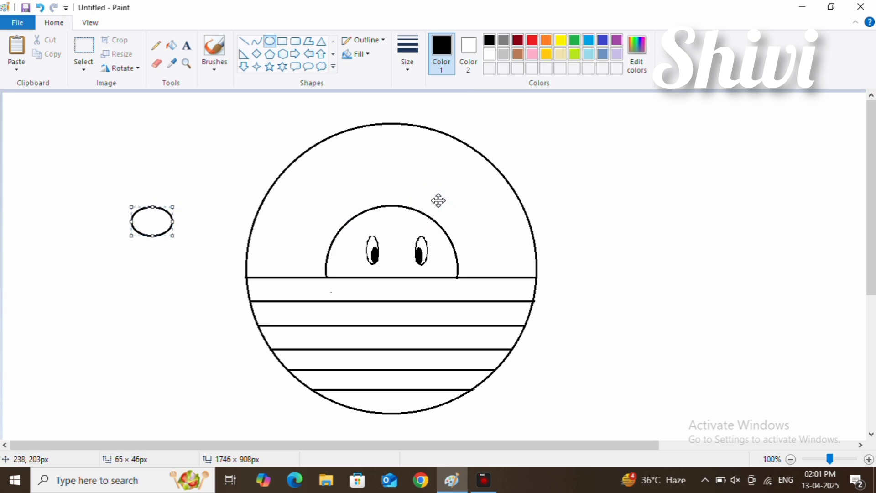
pyautogui.moveTo(80, 179); pyautogui.dragTo(104, 203)
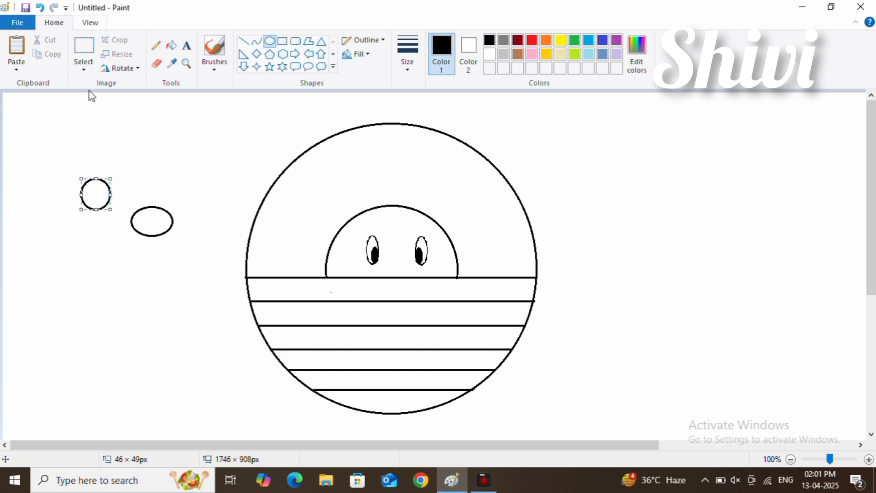
pyautogui.click(40, 8)
pyautogui.click(84, 48)
pyautogui.moveTo(91, 168); pyautogui.dragTo(218, 265)
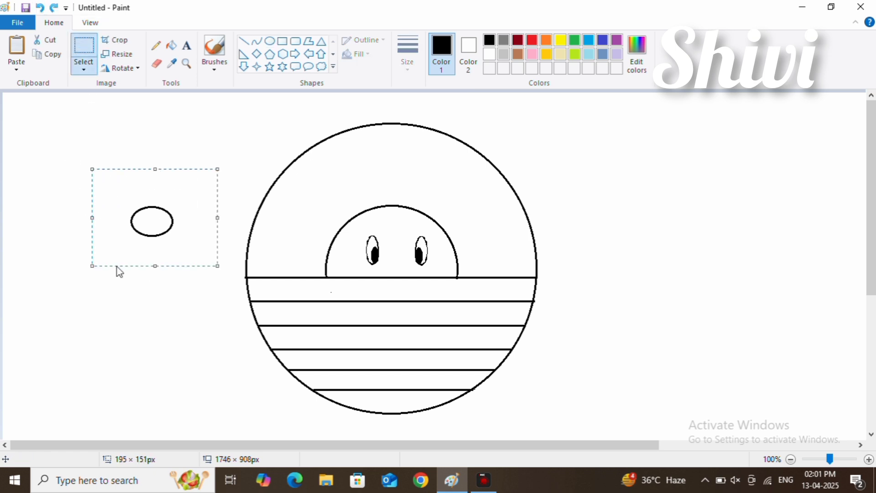
pyautogui.moveTo(92, 234); pyautogui.dragTo(80, 214)
pyautogui.moveTo(154, 199); pyautogui.dragTo(167, 219)
pyautogui.press('Escape')
pyautogui.rightClick(162, 227)
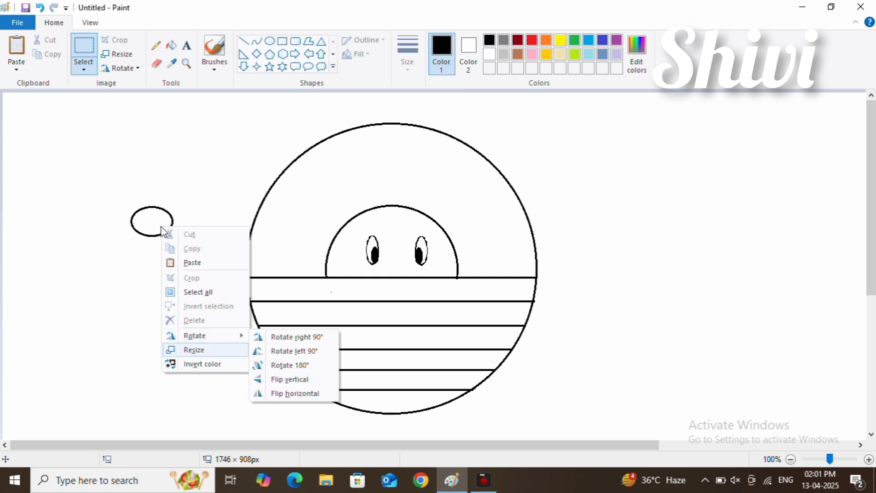
pyautogui.moveTo(201, 335)
pyautogui.click(254, 355)
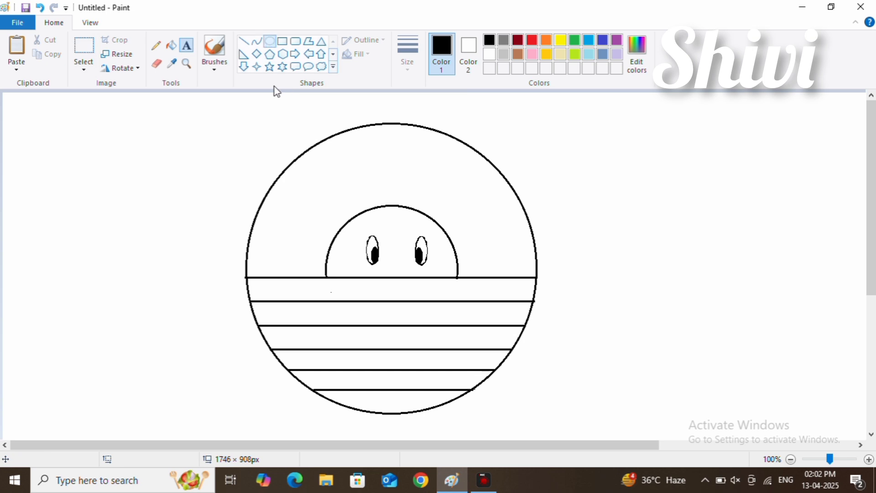
# Step: Draw two oval ears overlapping the half circle's upper edge, about 51 × 65 px on the left and 57 × 60 px on the right
pyautogui.click(270, 41)
pyautogui.moveTo(326, 257)
pyautogui.mouseDown()
pyautogui.moveTo(349, 279)
pyautogui.moveTo(335, 270)
pyautogui.moveTo(349, 212)
pyautogui.moveTo(326, 209)
pyautogui.moveTo(340, 235)
pyautogui.moveTo(332, 213)
pyautogui.moveTo(364, 241)
pyautogui.mouseUp()
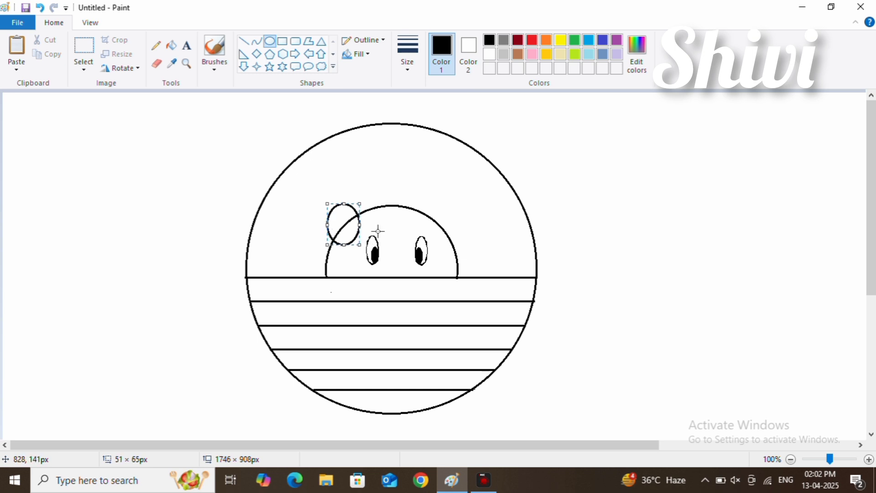
pyautogui.click(378, 231)
pyautogui.moveTo(418, 196); pyautogui.dragTo(454, 234)
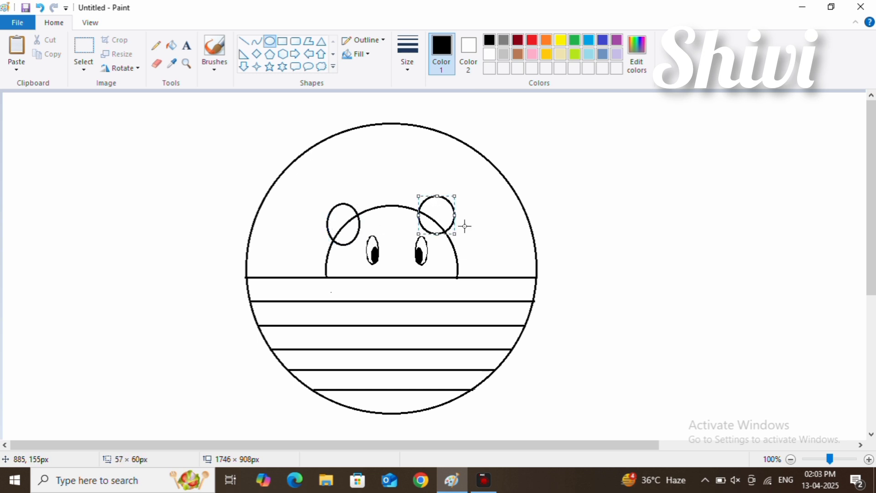
pyautogui.moveTo(434, 206); pyautogui.dragTo(443, 214)
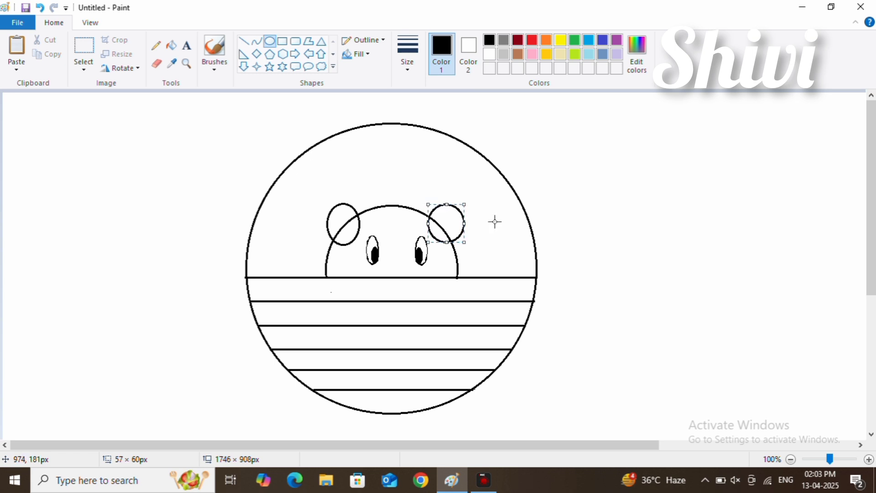
pyautogui.click(494, 222)
# Step: Erase the parts of both ear outlines that lie inside the half circle
pyautogui.click(156, 63)
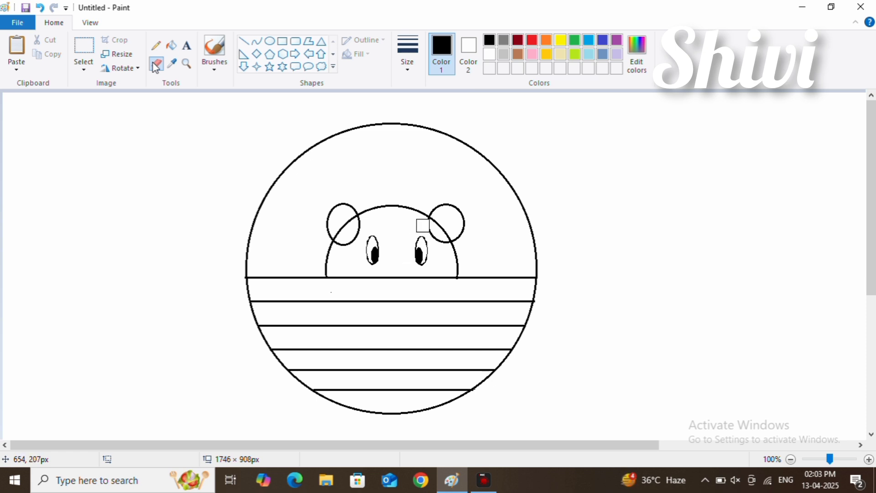
pyautogui.moveTo(420, 225); pyautogui.dragTo(439, 243)
pyautogui.click(42, 8)
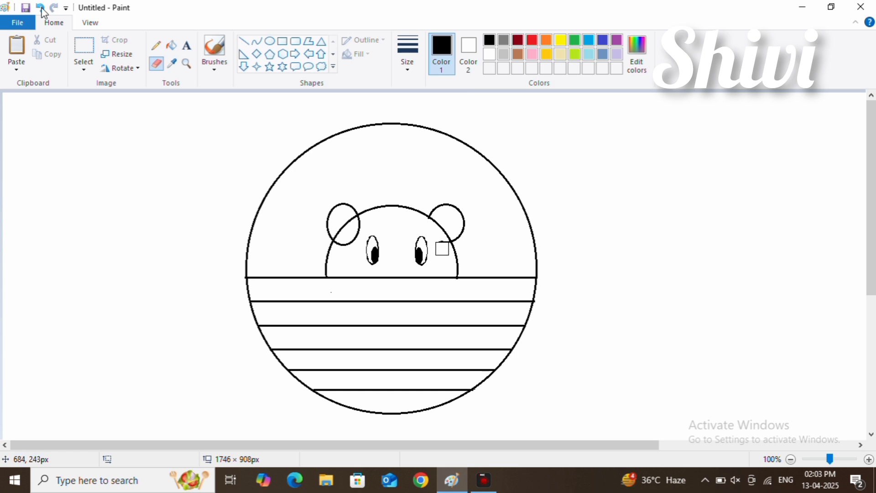
pyautogui.moveTo(368, 215)
pyautogui.mouseDown()
pyautogui.moveTo(357, 241)
pyautogui.moveTo(337, 246)
pyautogui.mouseUp()
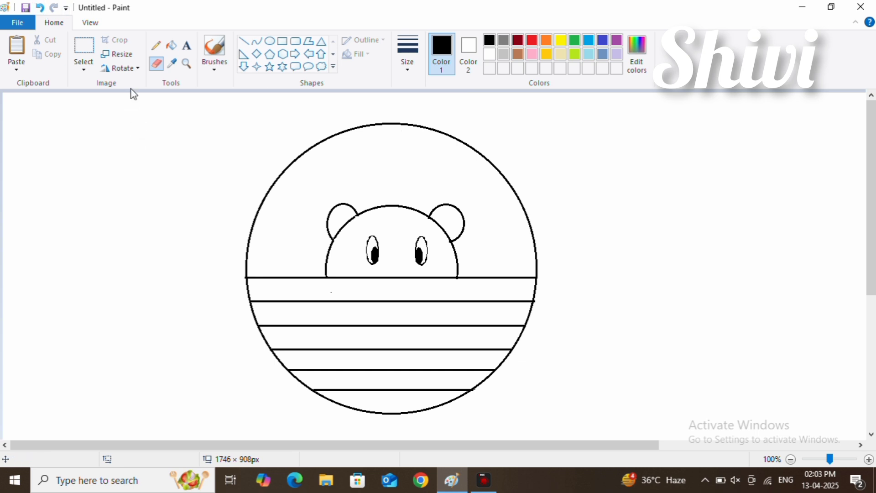
# Step: Draw four short vertical lines across the uppermost row below the half circle to divide it into bricks
pyautogui.click(244, 41)
pyautogui.moveTo(286, 278); pyautogui.dragTo(285, 301)
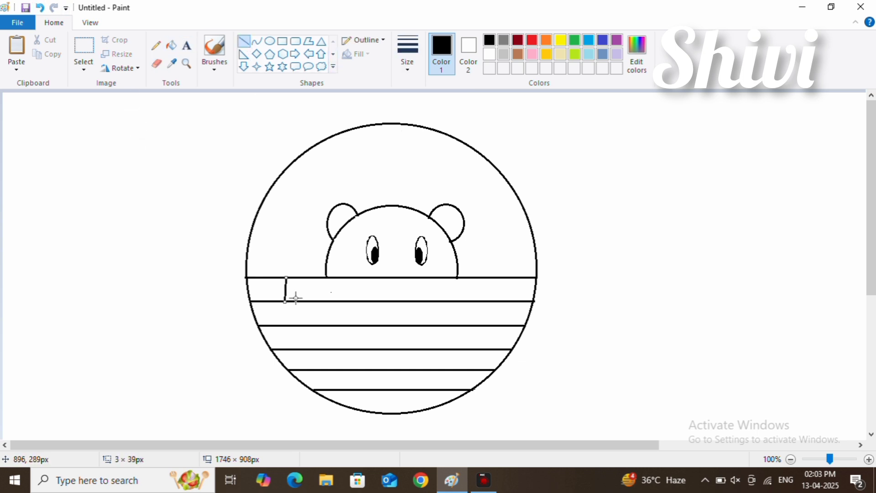
pyautogui.click(295, 298)
pyautogui.moveTo(346, 278); pyautogui.dragTo(346, 299)
pyautogui.click(358, 299)
pyautogui.moveTo(418, 278)
pyautogui.mouseDown()
pyautogui.moveTo(416, 301)
pyautogui.moveTo(418, 275)
pyautogui.mouseUp()
pyautogui.click(571, 262)
pyautogui.moveTo(476, 277); pyautogui.dragTo(475, 301)
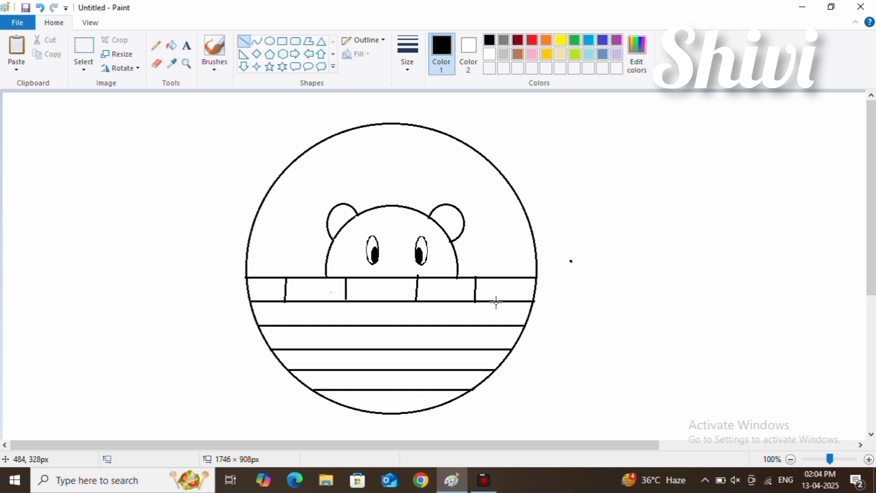
# Step: Divide the second and third rows into bricks with three vertical lines each, staggered against the row above
pyautogui.moveTo(313, 303); pyautogui.dragTo(313, 315)
pyautogui.moveTo(389, 302); pyautogui.dragTo(389, 321)
pyautogui.moveTo(489, 301); pyautogui.dragTo(488, 327)
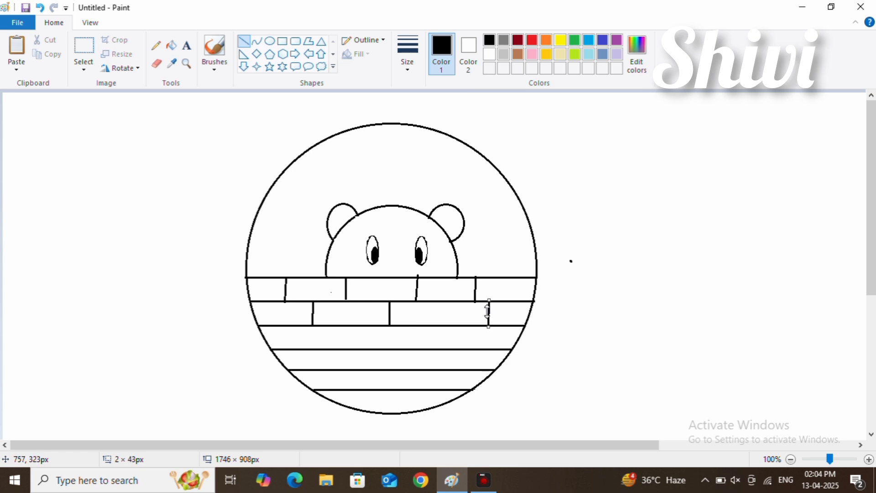
pyautogui.click(503, 299)
pyautogui.moveTo(328, 326); pyautogui.dragTo(327, 350)
pyautogui.moveTo(413, 327); pyautogui.dragTo(413, 350)
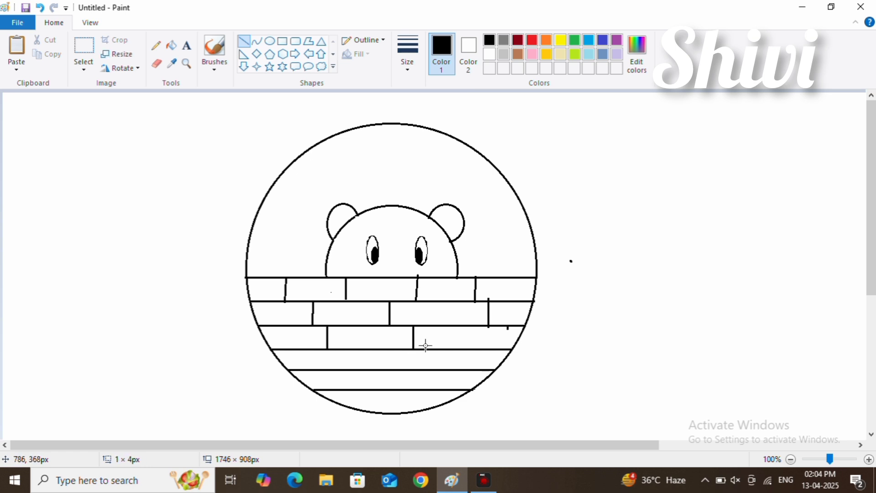
pyautogui.moveTo(508, 326); pyautogui.dragTo(507, 349)
# Step: Divide the fourth row with two staggered vertical lines and the fifth row with three
pyautogui.moveTo(445, 353); pyautogui.dragTo(445, 353)
pyautogui.moveTo(350, 350); pyautogui.dragTo(350, 369)
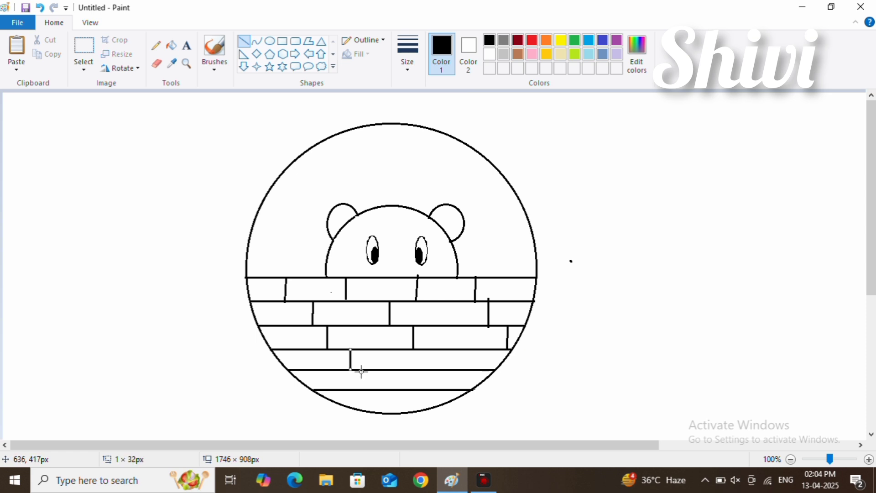
pyautogui.moveTo(439, 353)
pyautogui.mouseDown()
pyautogui.moveTo(441, 371)
pyautogui.moveTo(444, 349)
pyautogui.mouseUp()
pyautogui.click(449, 343)
pyautogui.moveTo(330, 369); pyautogui.dragTo(330, 389)
pyautogui.moveTo(393, 371); pyautogui.dragTo(393, 384)
pyautogui.moveTo(471, 371); pyautogui.dragTo(472, 391)
pyautogui.click(489, 369)
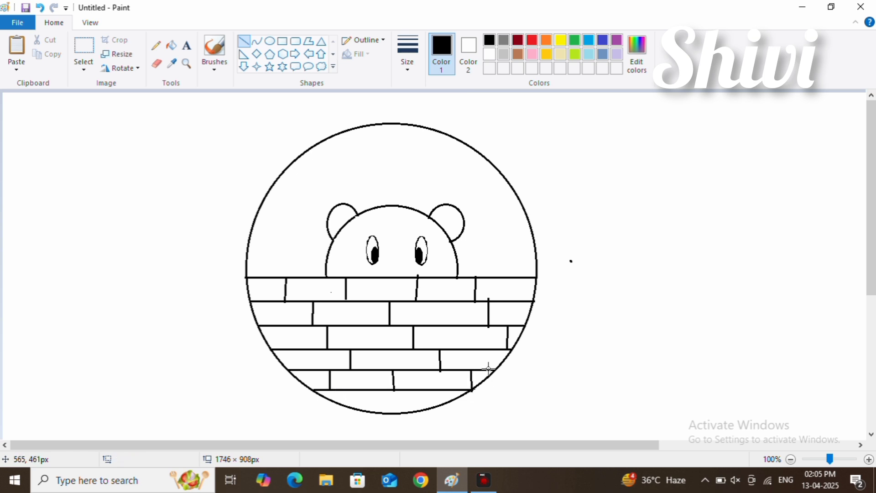
# Step: Draw two short vertical lines in the lowest row, from the last horizontal line down to the large circle's edge
pyautogui.moveTo(361, 391); pyautogui.dragTo(362, 409)
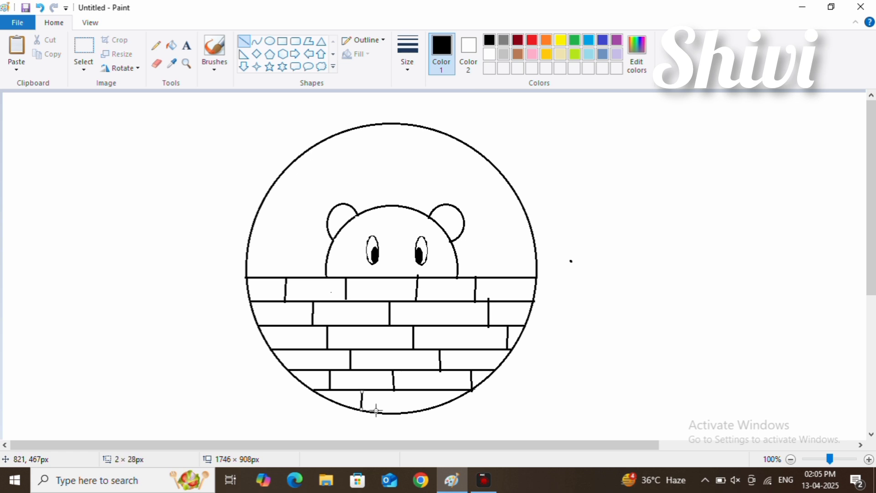
pyautogui.click(376, 411)
pyautogui.moveTo(415, 391); pyautogui.dragTo(413, 412)
pyautogui.click(424, 410)
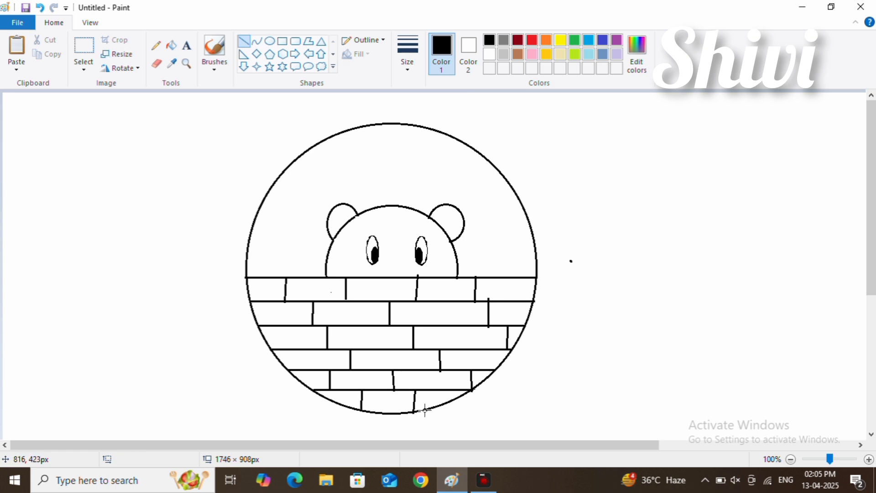
# Step: Fill the half-circle face with yellow and both ears with black
pyautogui.click(171, 45)
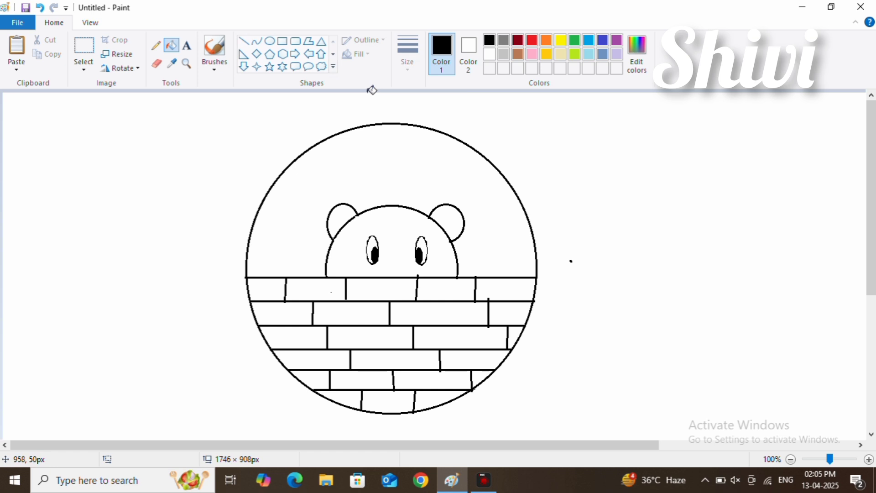
pyautogui.click(560, 40)
pyautogui.click(390, 213)
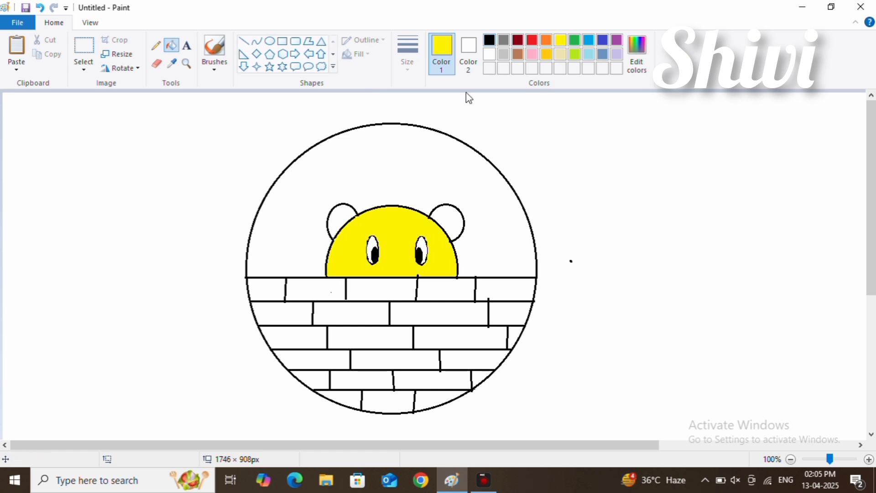
pyautogui.click(489, 40)
pyautogui.click(341, 219)
pyautogui.click(448, 220)
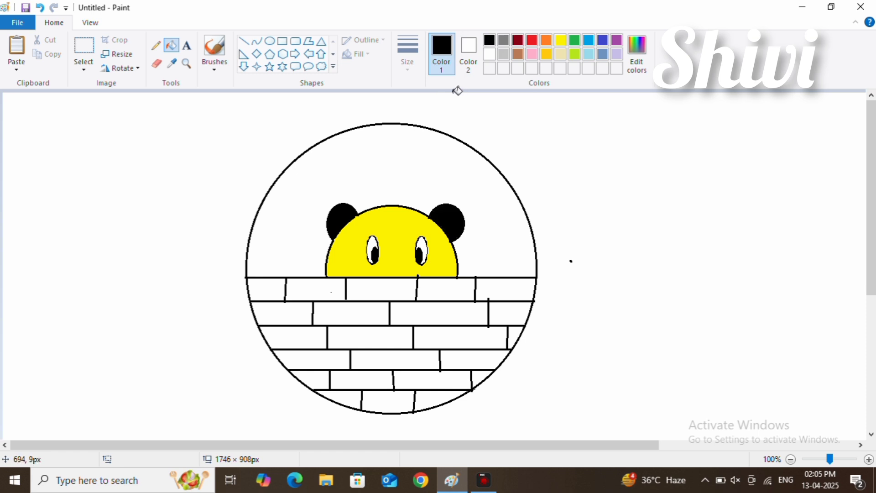
pyautogui.click(369, 217)
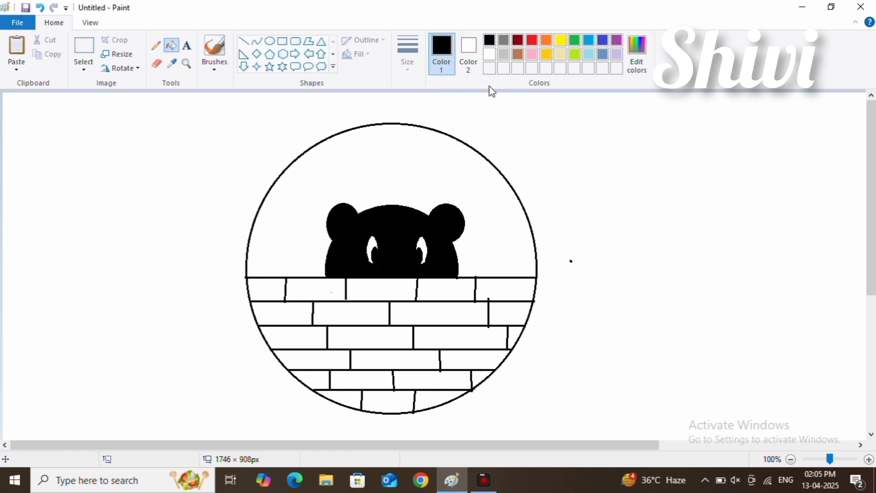
pyautogui.click(560, 40)
pyautogui.click(348, 245)
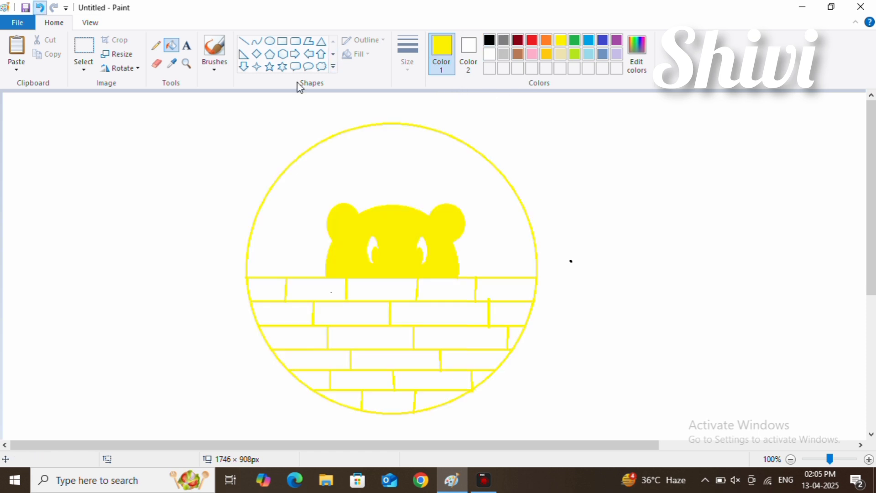
pyautogui.hotkey('ctrl', 'z')
pyautogui.hotkey('ctrl', 'z')
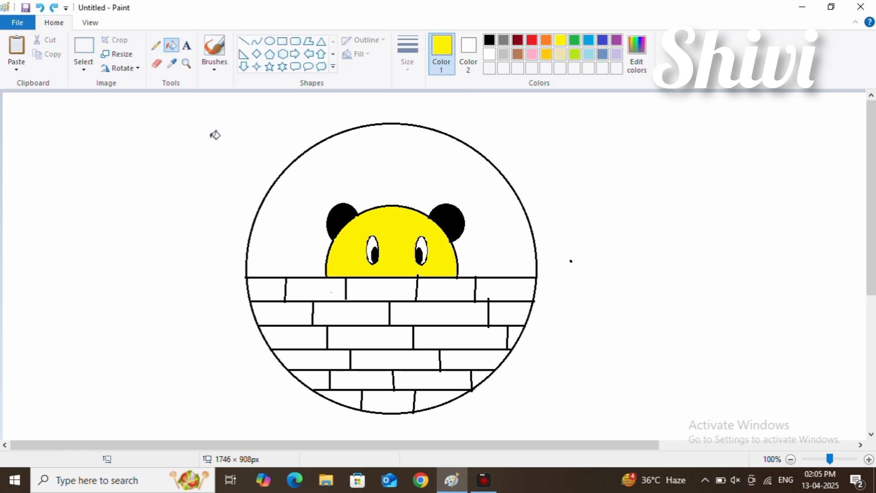
# Step: Fill the background above the wall inside the large circle with bright pink (red 255, green 0, blue 128)
pyautogui.click(518, 54)
pyautogui.click(362, 168)
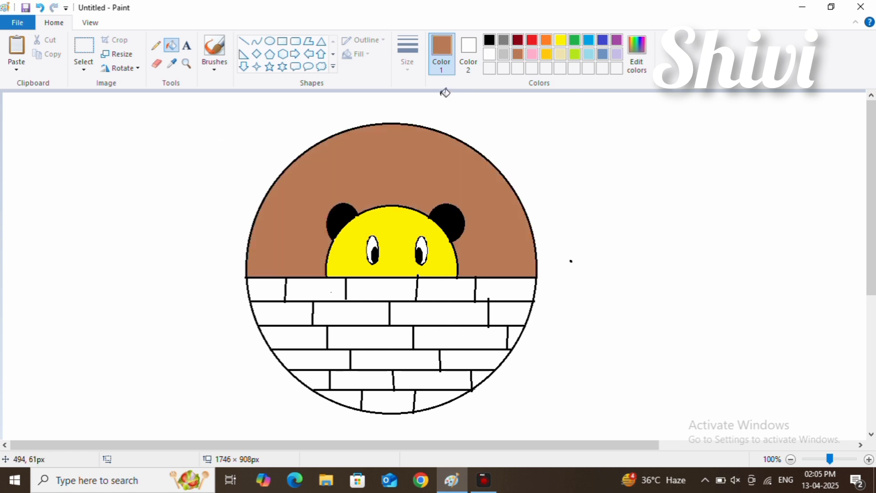
pyautogui.click(628, 47)
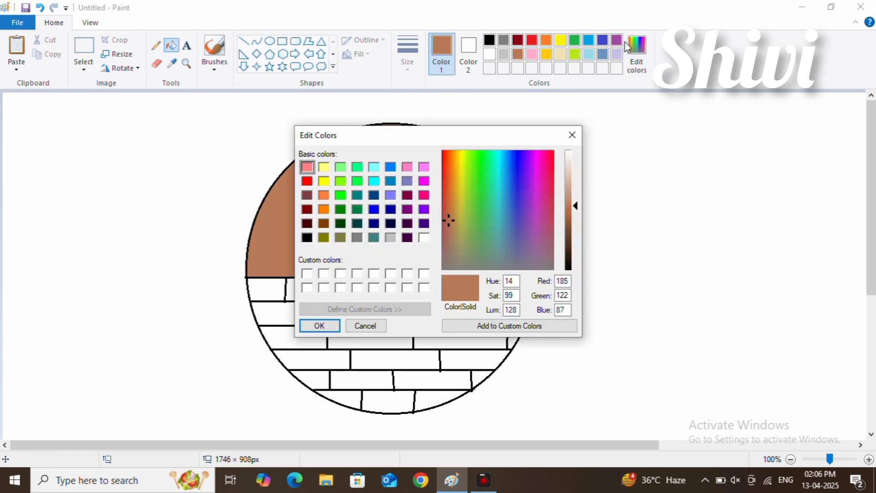
pyautogui.click(424, 195)
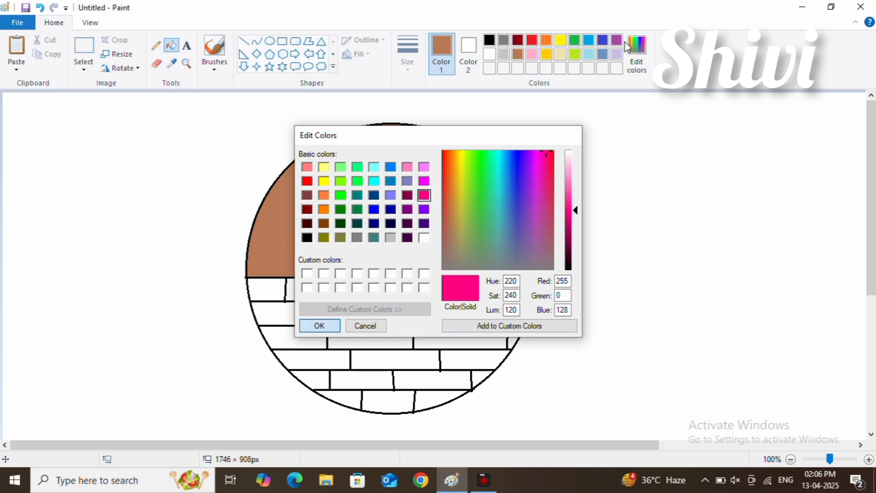
pyautogui.click(319, 326)
pyautogui.click(335, 197)
# Step: Fill one brick per row light blue: first in the top row, then second, third, first, third and first going down
pyautogui.click(589, 53)
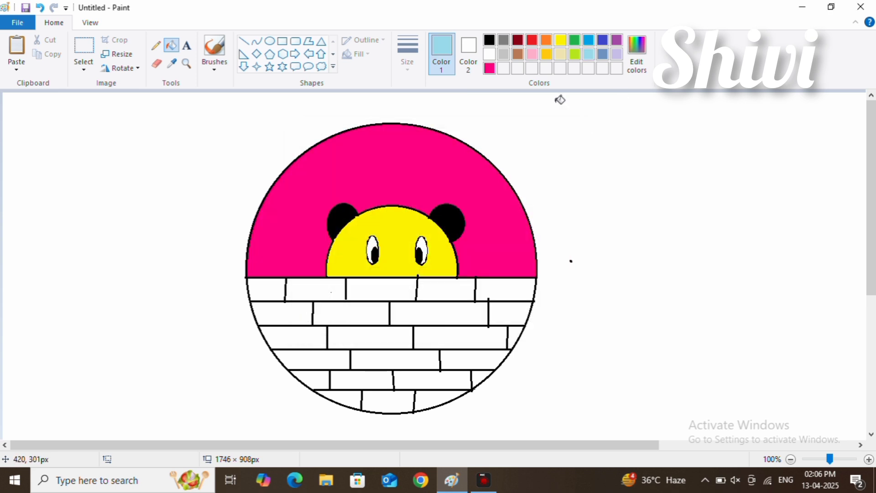
pyautogui.click(267, 289)
pyautogui.click(331, 287)
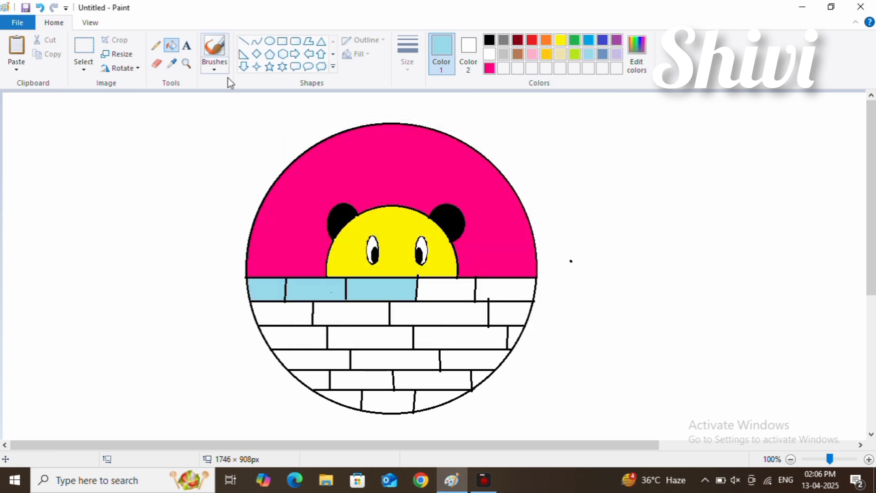
pyautogui.hotkey('ctrl', 'z')
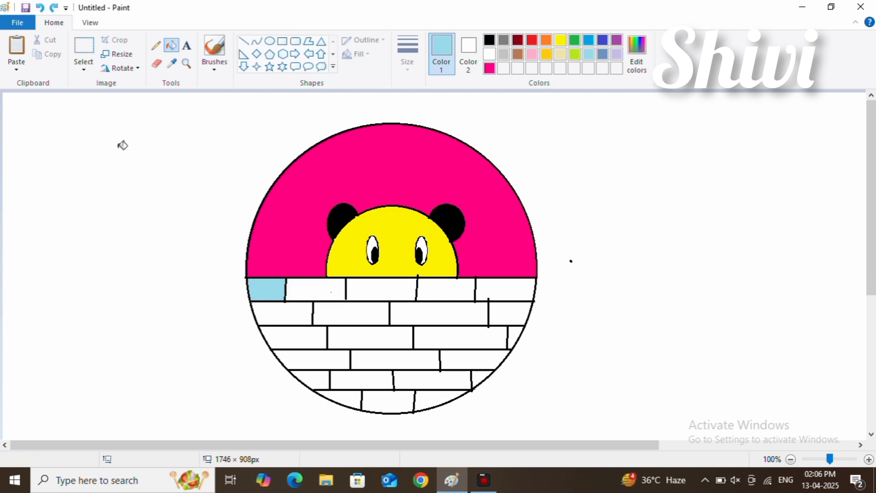
pyautogui.click(351, 313)
pyautogui.click(460, 338)
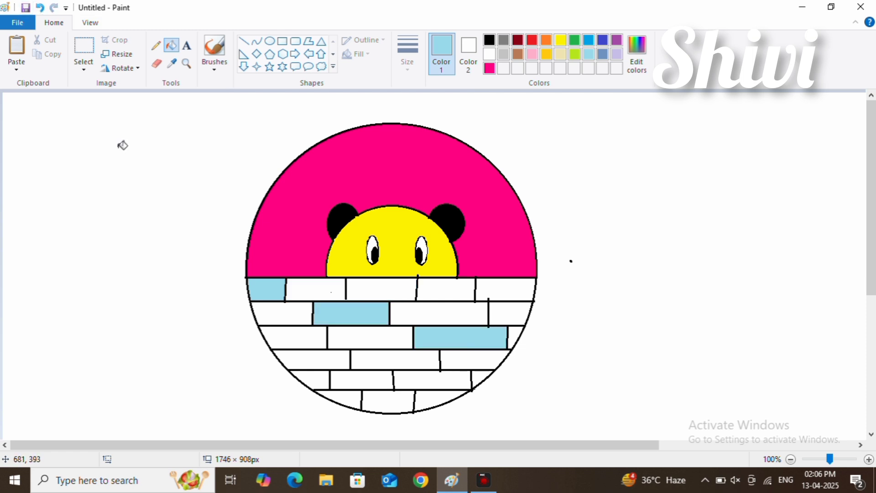
pyautogui.click(312, 359)
pyautogui.click(413, 379)
pyautogui.click(339, 399)
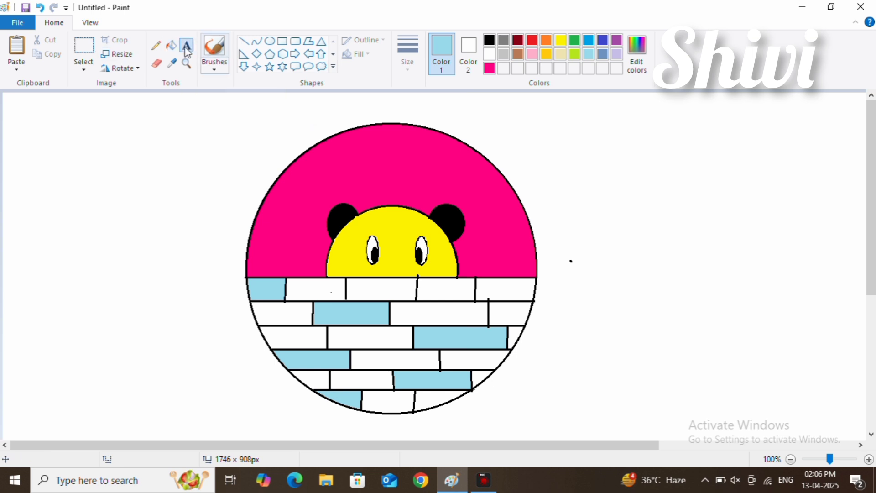
# Step: Try to close the gap beside the top row's second brick with a light blue line and fill that brick red
pyautogui.click(244, 42)
pyautogui.moveTo(345, 301); pyautogui.dragTo(347, 279)
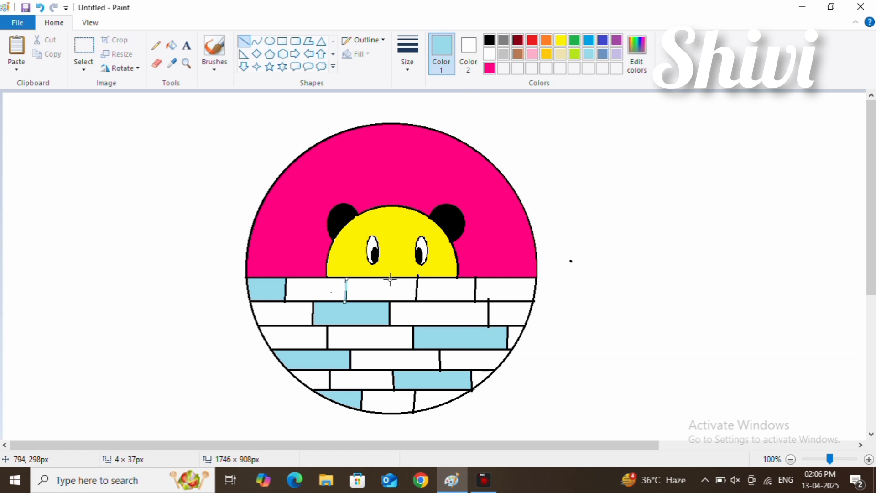
pyautogui.click(532, 39)
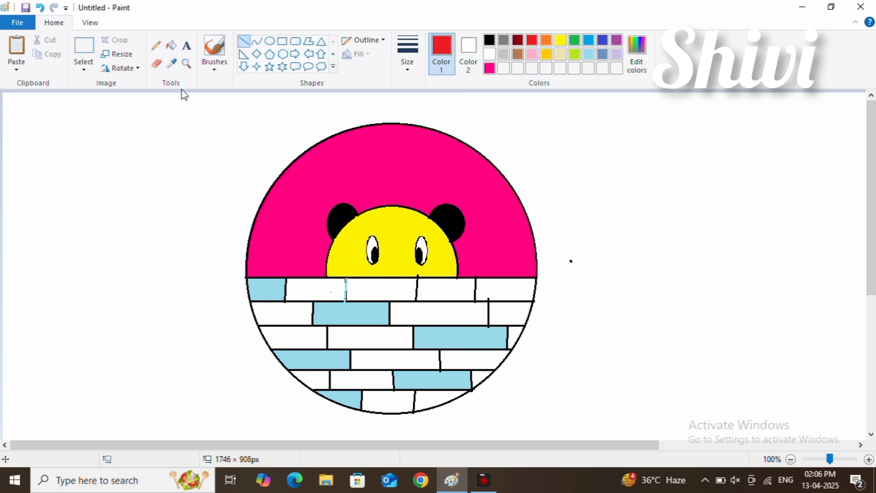
pyautogui.click(171, 44)
pyautogui.click(315, 290)
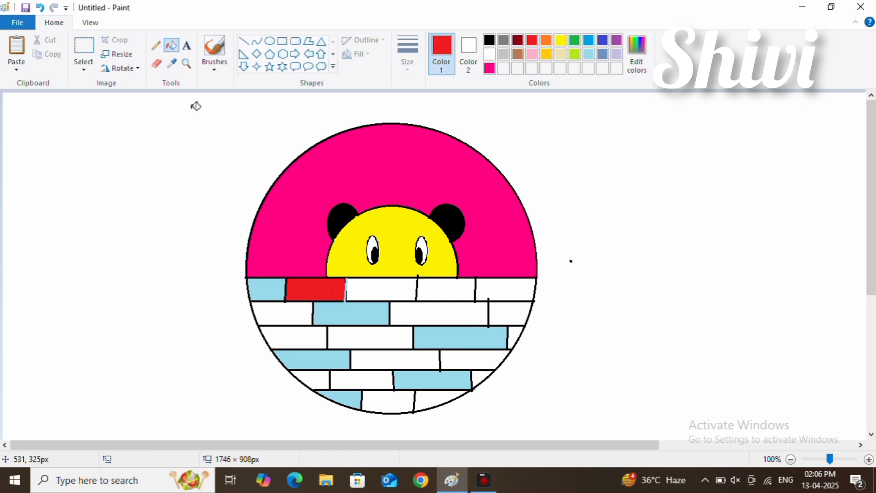
pyautogui.click(40, 7)
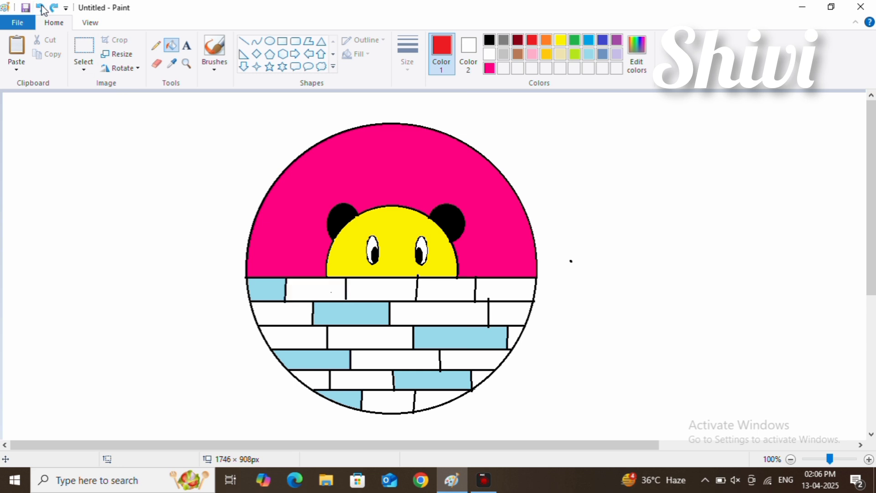
# Step: Trace the divider after the top row's second brick with a red line and fill that row's second and fourth bricks red
pyautogui.click(244, 42)
pyautogui.moveTo(346, 277); pyautogui.dragTo(346, 301)
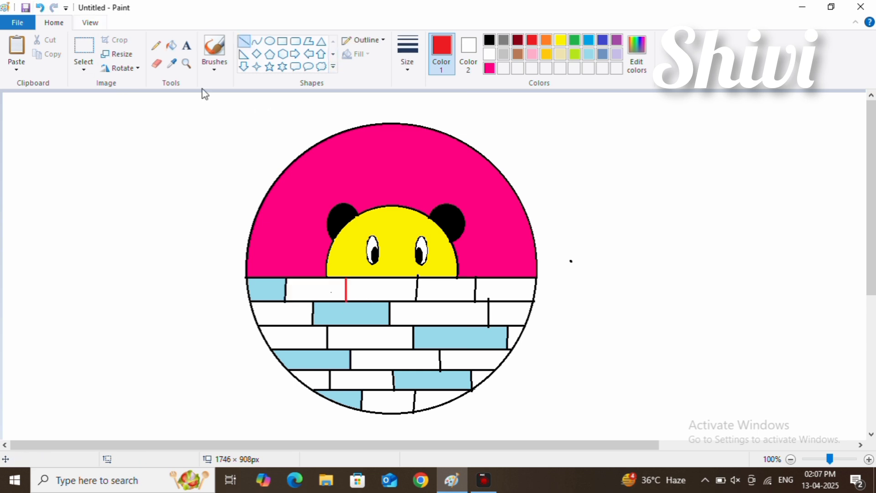
pyautogui.click(171, 45)
pyautogui.click(311, 293)
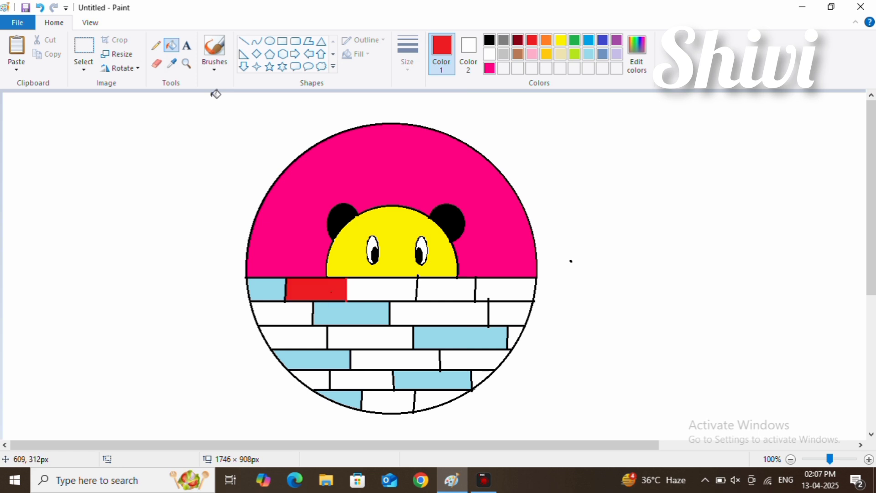
pyautogui.click(445, 290)
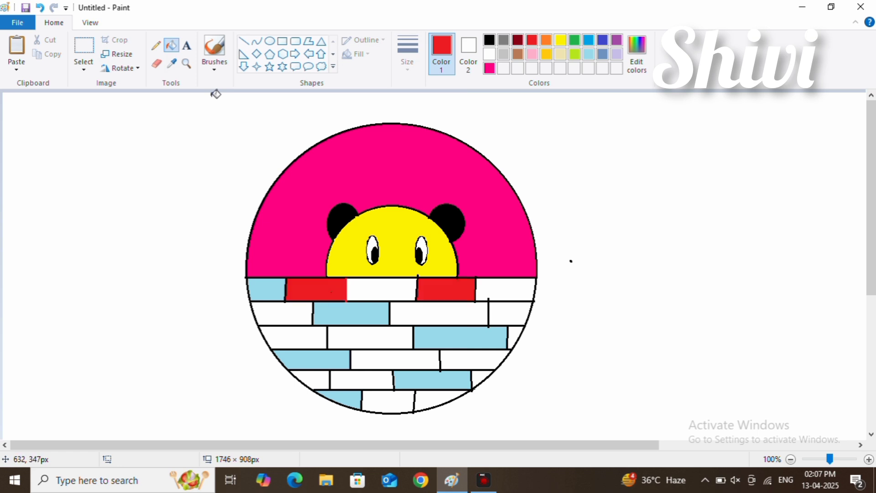
# Step: Fill the first and third bricks of both the second and third rows with red
pyautogui.click(282, 314)
pyautogui.click(440, 313)
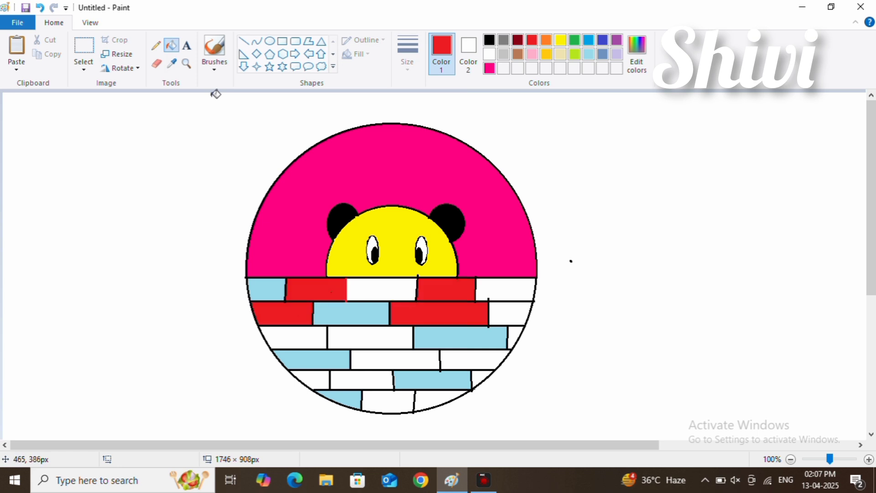
pyautogui.click(301, 340)
pyautogui.click(446, 342)
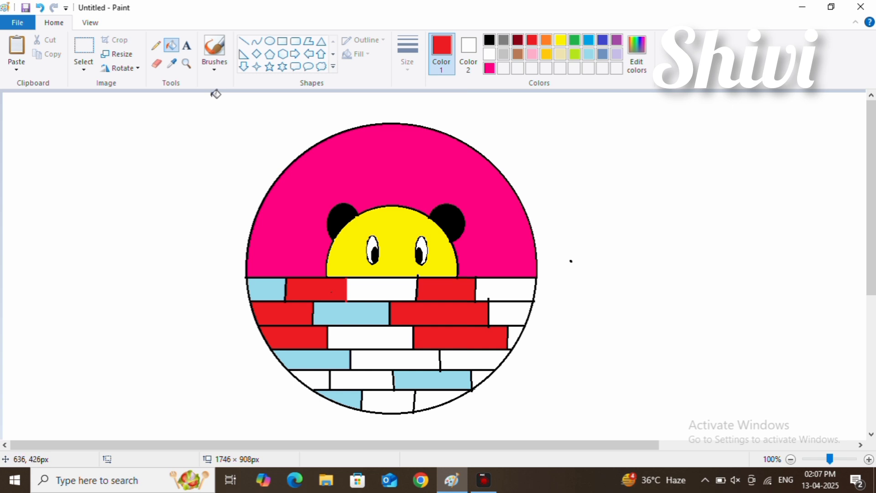
# Step: Fill the fourth row's middle brick, the fifth row's first and third bricks, and the lowest row's last two bricks with red
pyautogui.click(395, 359)
pyautogui.click(311, 380)
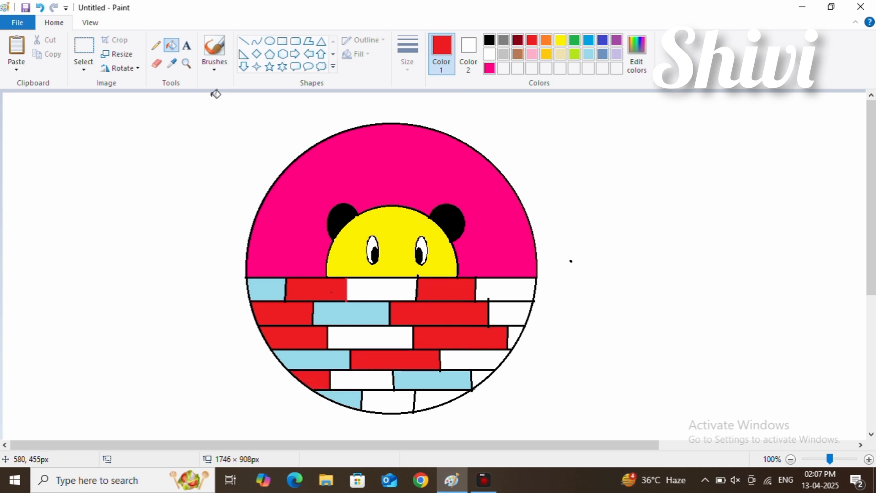
pyautogui.click(432, 379)
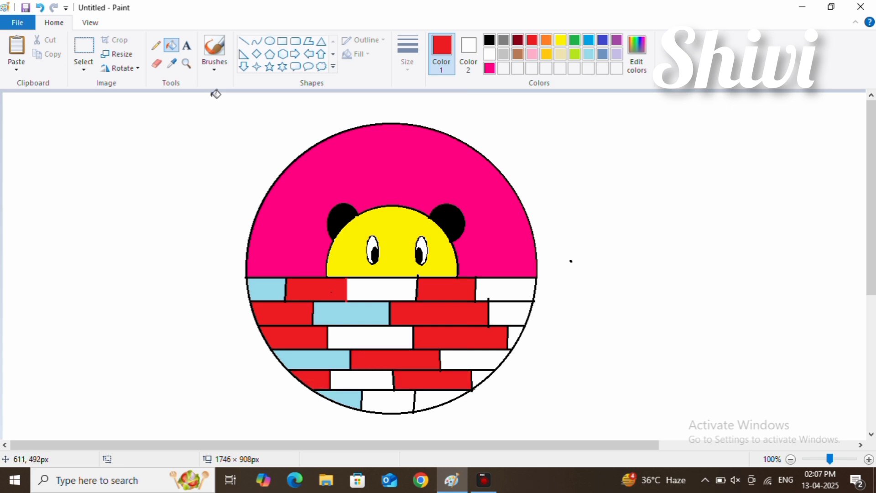
pyautogui.click(441, 401)
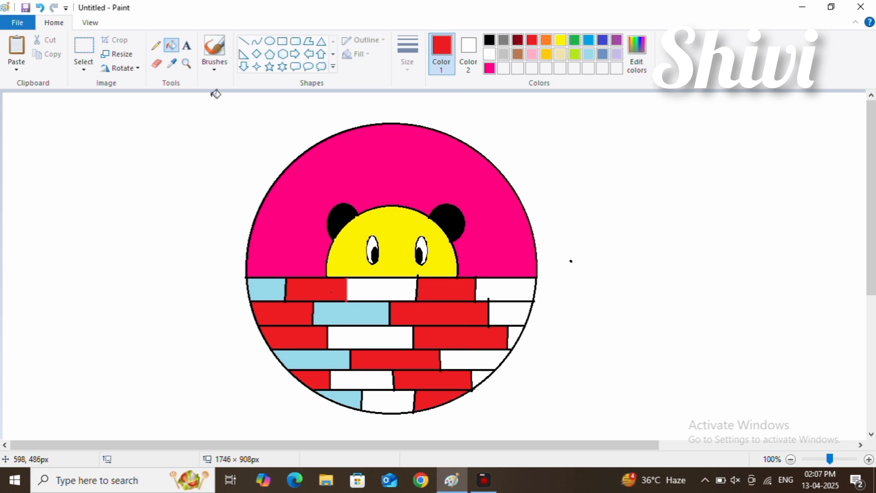
pyautogui.click(387, 402)
# Step: Fill the top row's third and fifth bricks, the second row's last brick and the third row's second brick with light blue
pyautogui.click(589, 54)
pyautogui.click(381, 289)
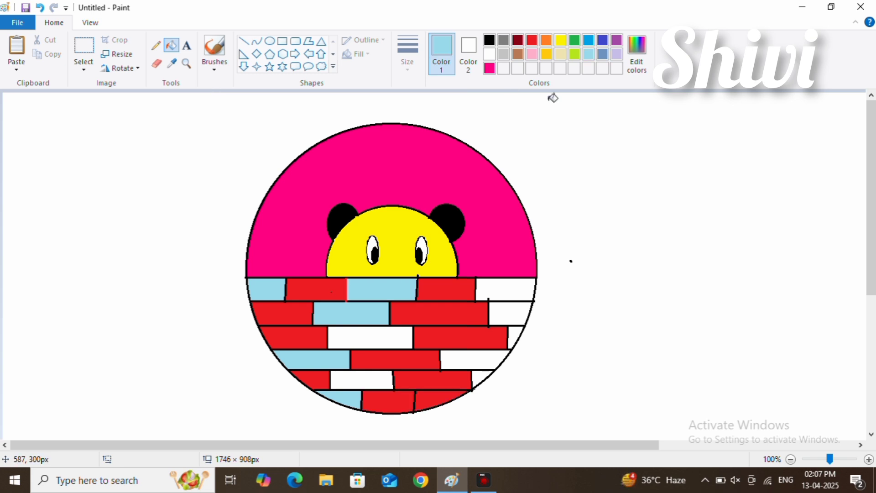
pyautogui.click(505, 289)
pyautogui.click(390, 344)
pyautogui.click(512, 314)
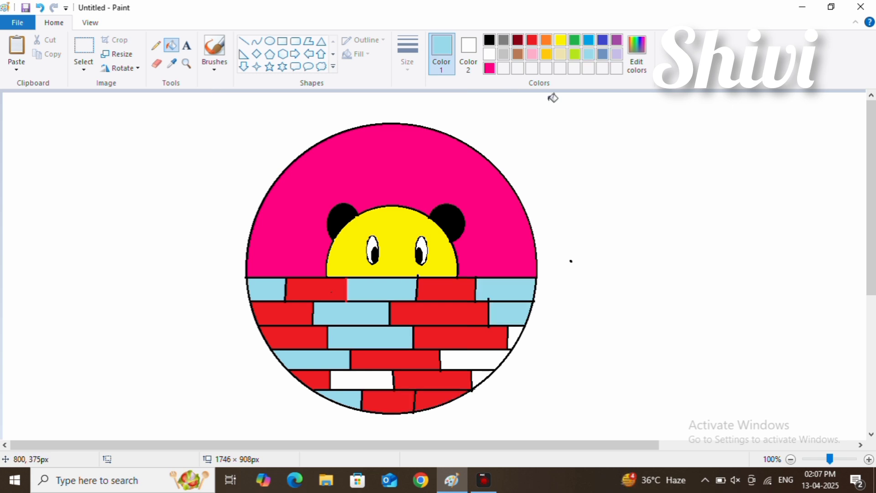
# Step: Fill the last brick of each of the four lowest rows and the fifth row's second brick with light blue
pyautogui.click(516, 338)
pyautogui.click(479, 359)
pyautogui.click(362, 380)
pyautogui.click(441, 401)
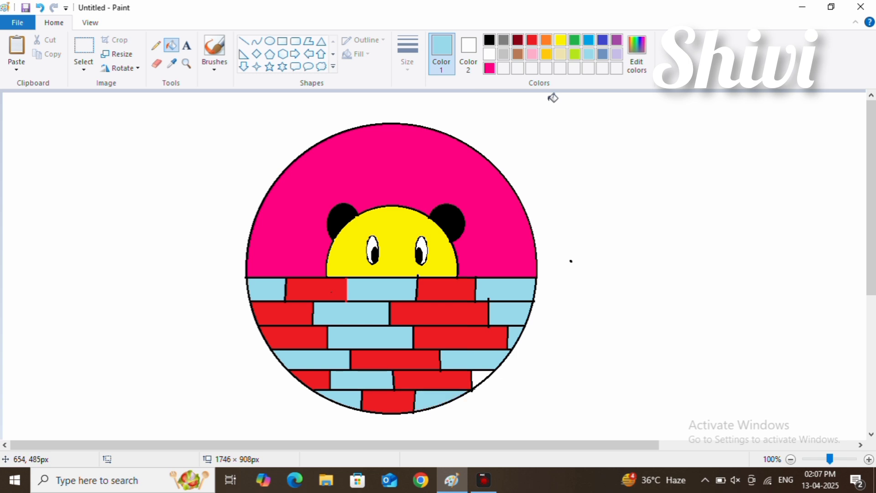
pyautogui.click(482, 382)
pyautogui.click(40, 8)
pyautogui.click(483, 379)
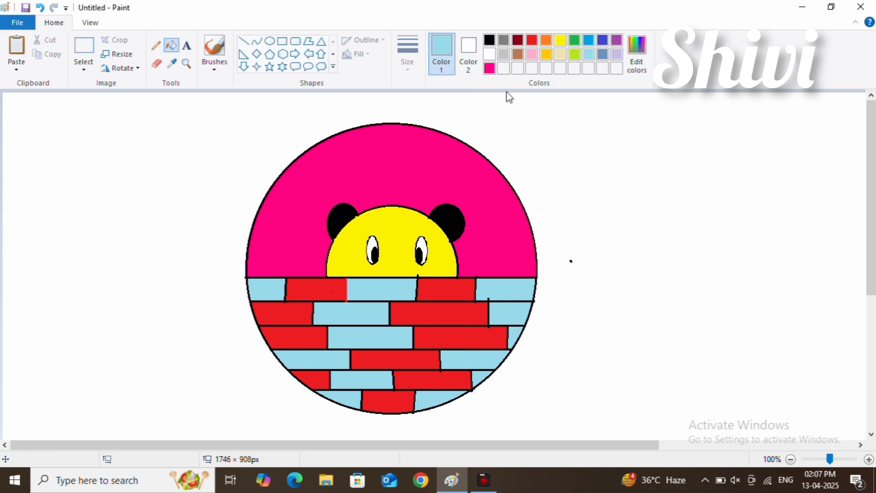
# Step: Paint a small black nose dot with a brush between the eyes, just above the wall
pyautogui.click(188, 47)
pyautogui.click(490, 39)
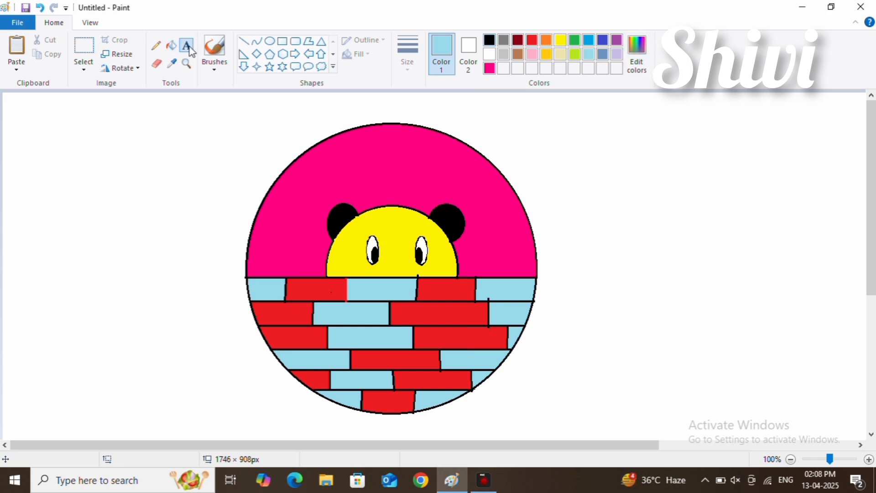
pyautogui.click(215, 68)
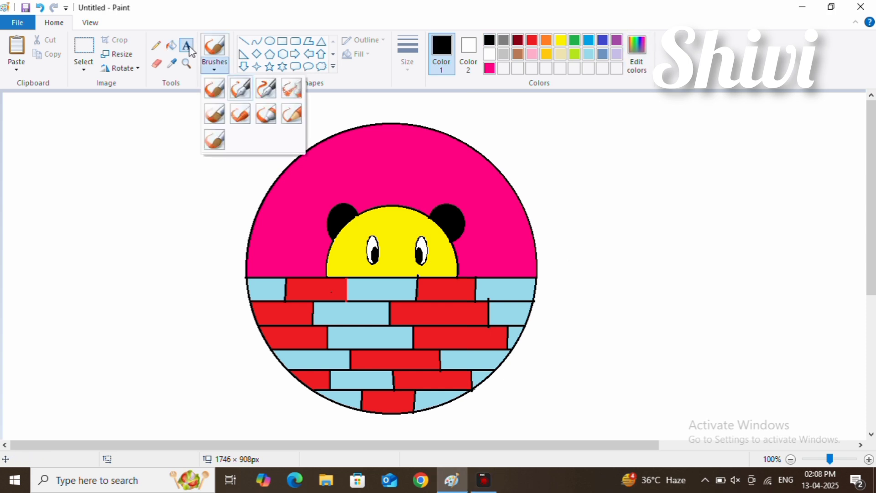
pyautogui.click(219, 114)
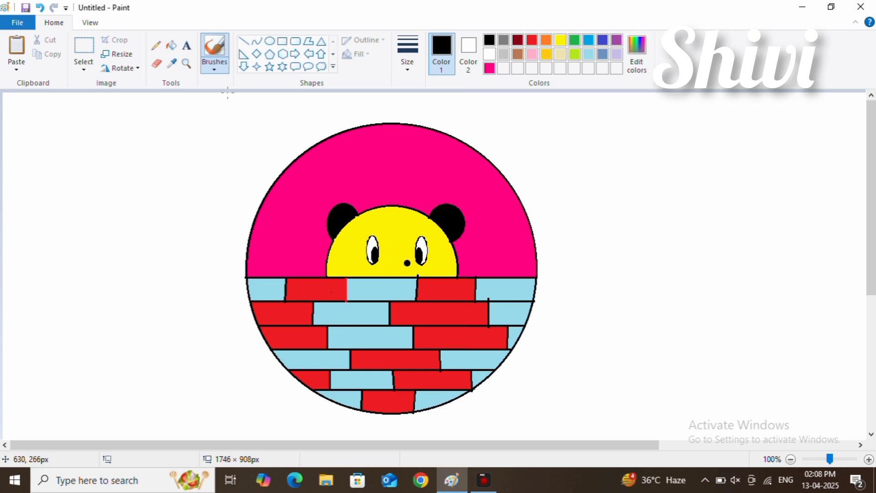
pyautogui.moveTo(734, 178); pyautogui.dragTo(731, 191)
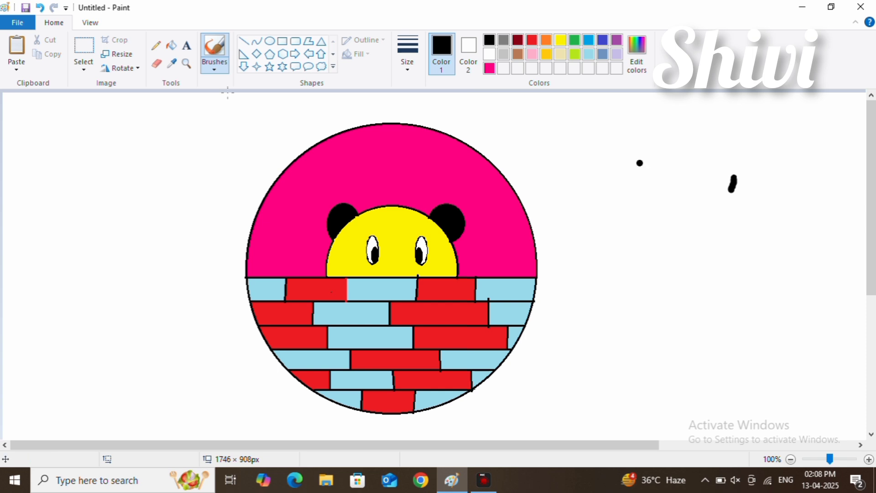
pyautogui.click(39, 17)
pyautogui.click(397, 266)
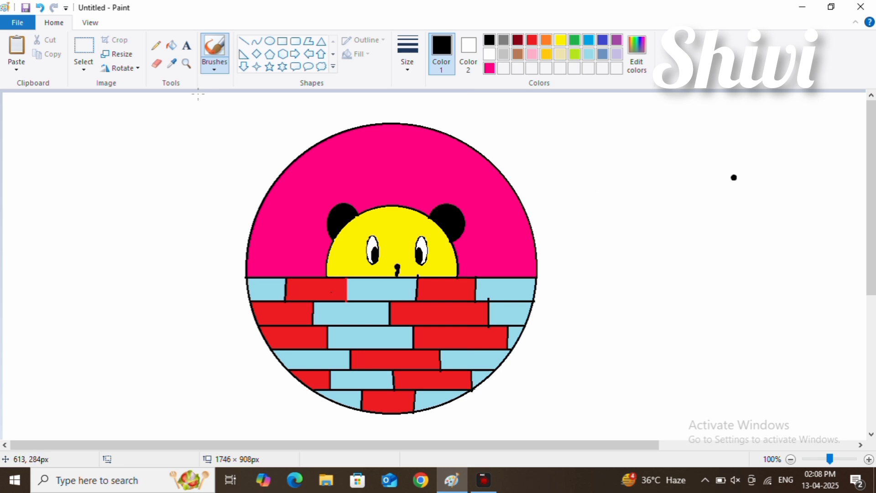
pyautogui.click(40, 8)
# Step: Draw a short vertical black line from the nose down to the wall and erase the stray dots outside the circle
pyautogui.click(244, 42)
pyautogui.hotkey('ctrl', 'y')
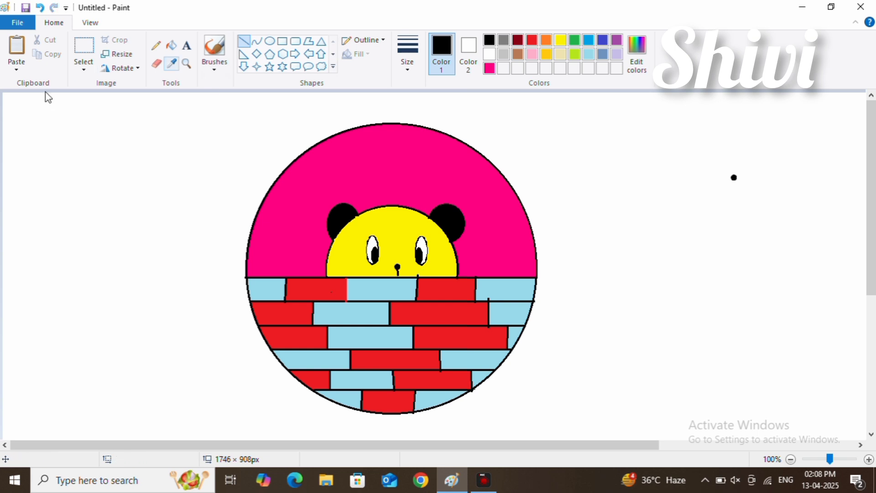
pyautogui.click(156, 64)
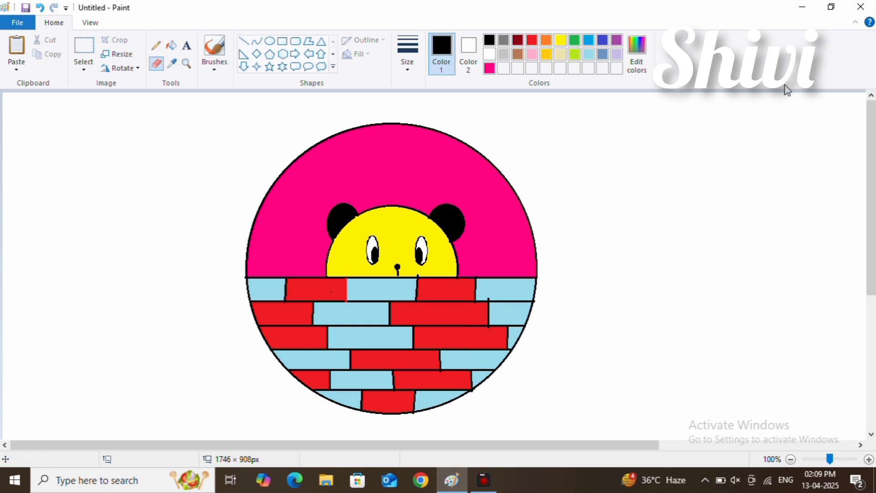